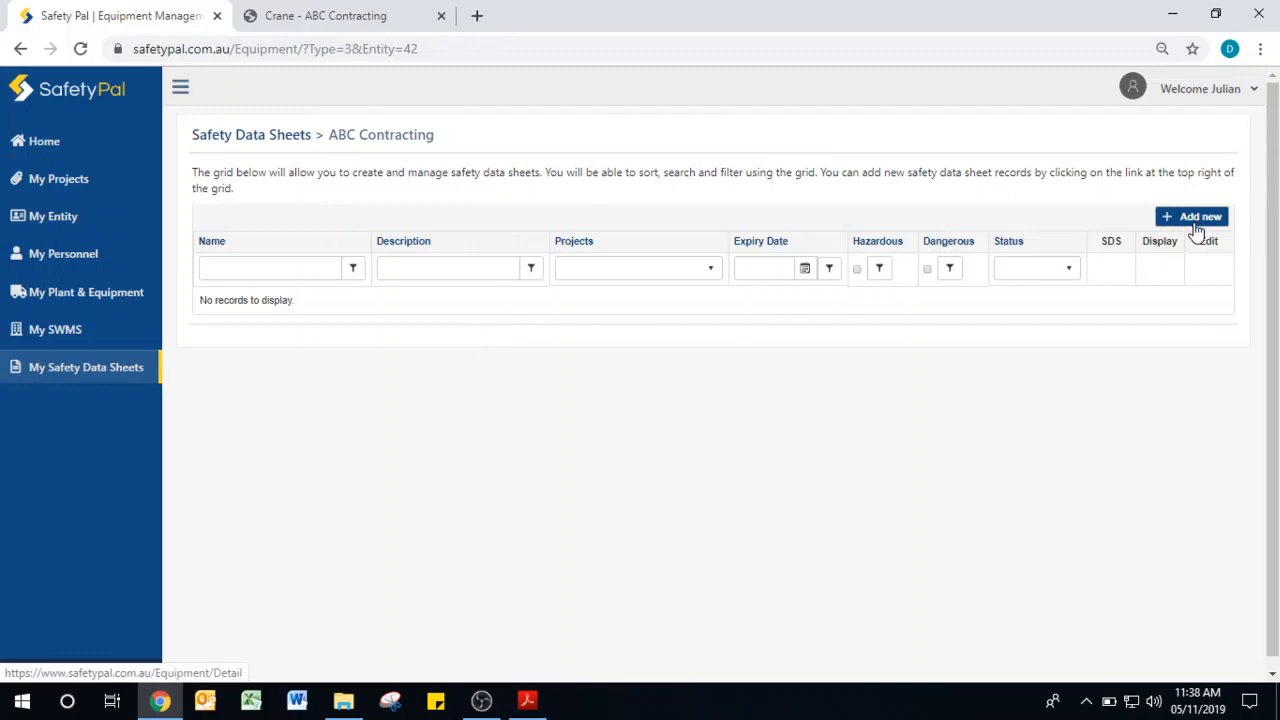
# Start a new safety data sheet record named "No More Gap" with the description "Selley"
pyautogui.click(1196, 220)
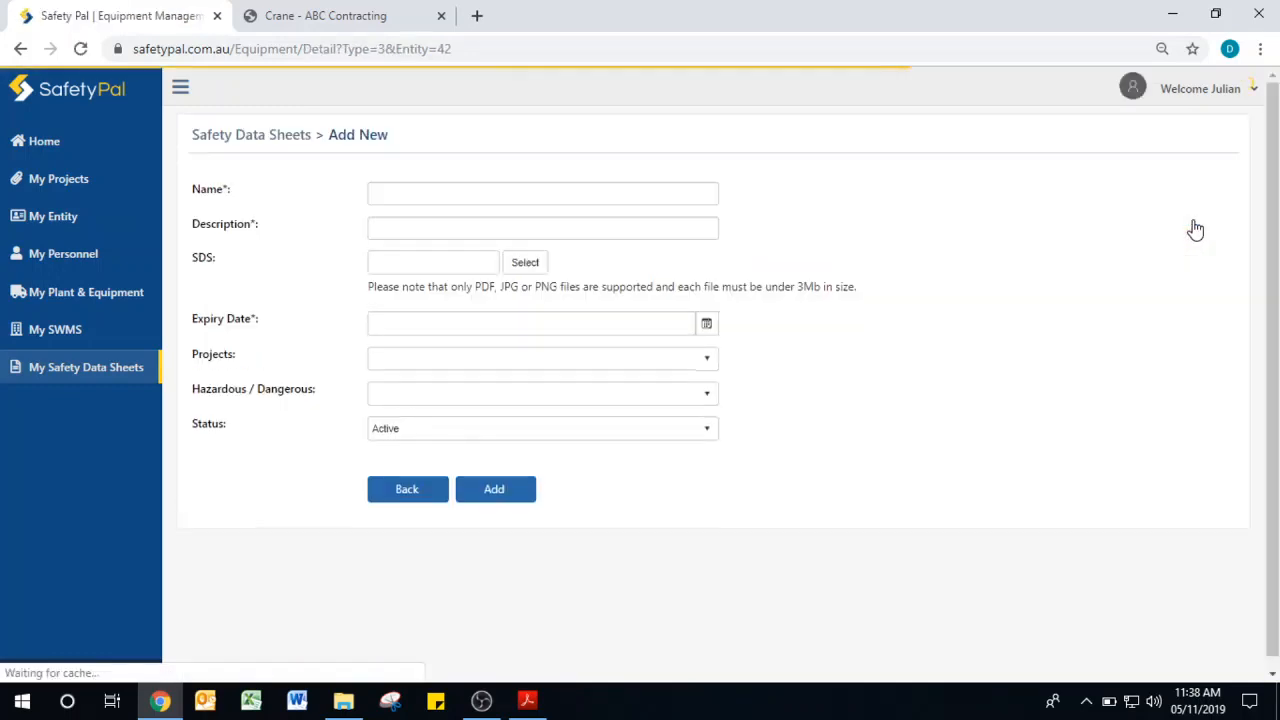
pyautogui.click(657, 187)
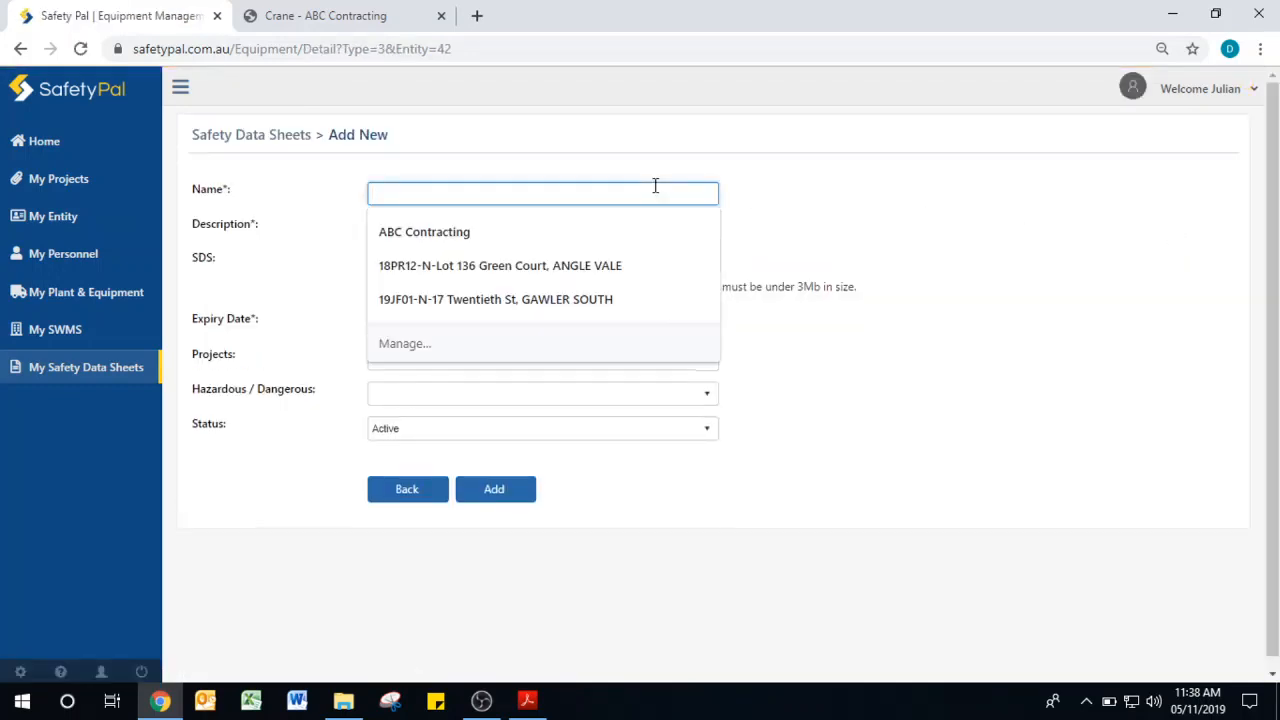
pyautogui.write('no')
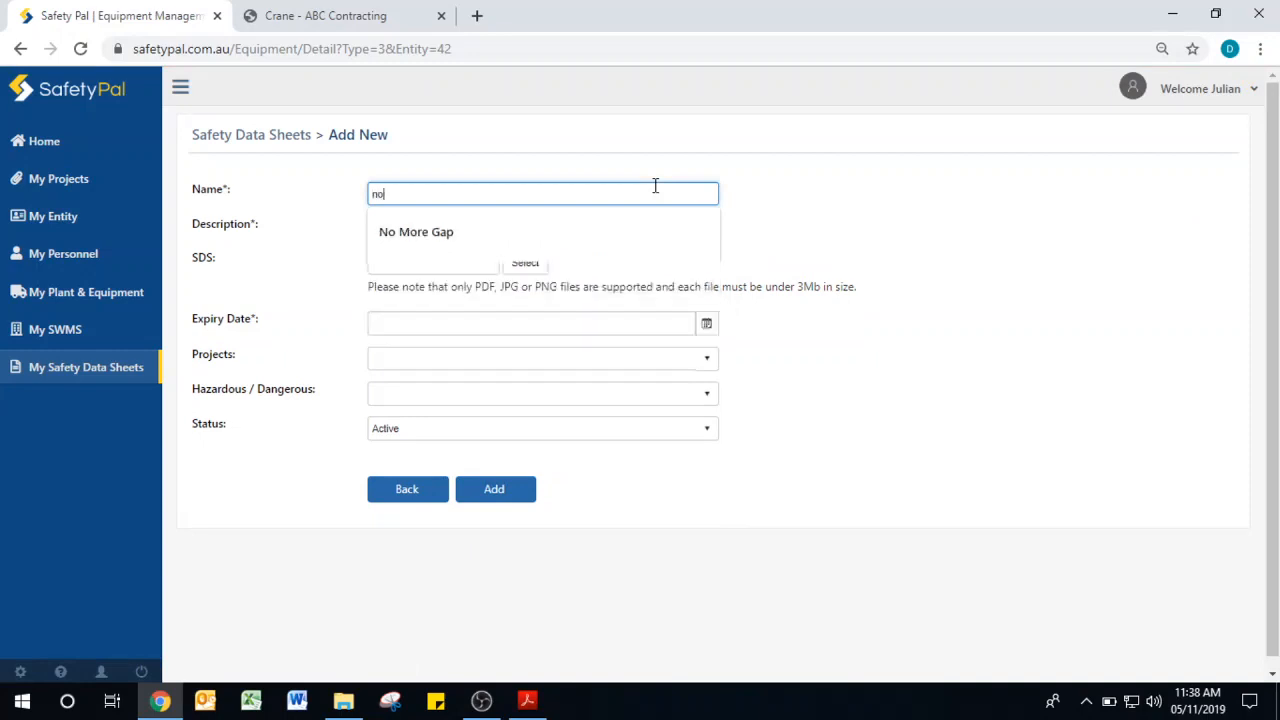
pyautogui.click(628, 241)
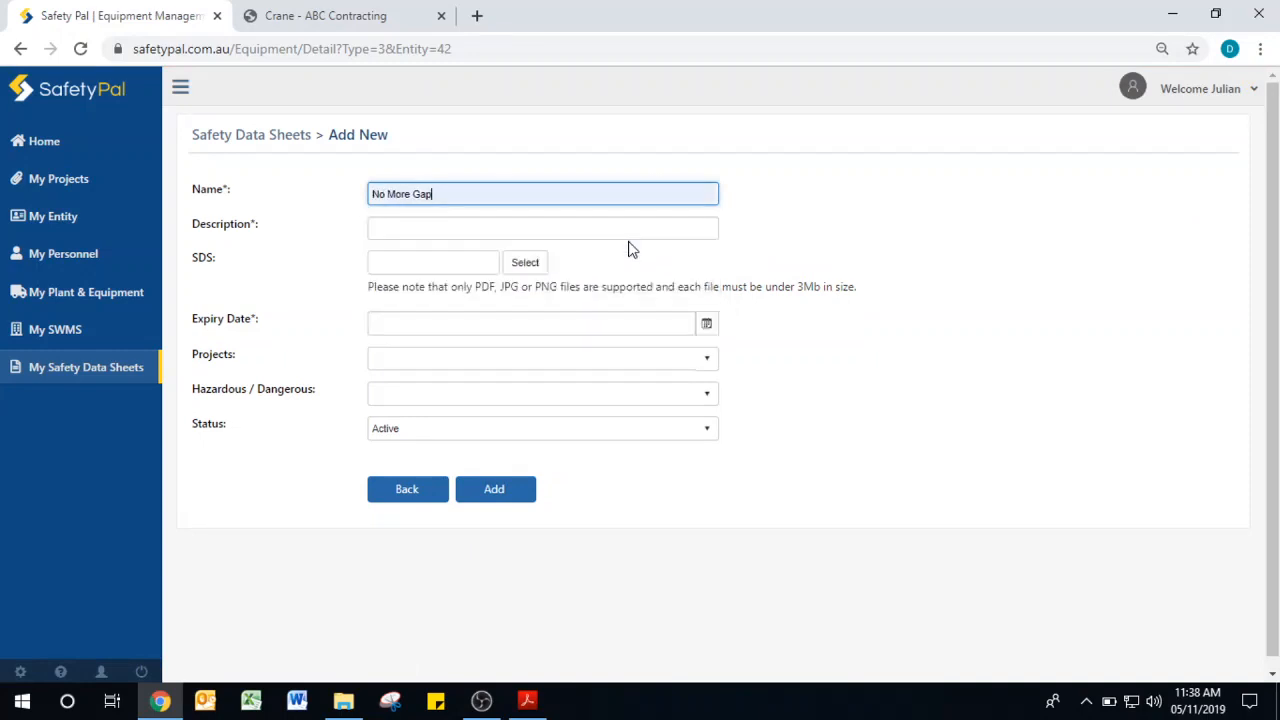
pyautogui.click(637, 226)
pyautogui.click(611, 266)
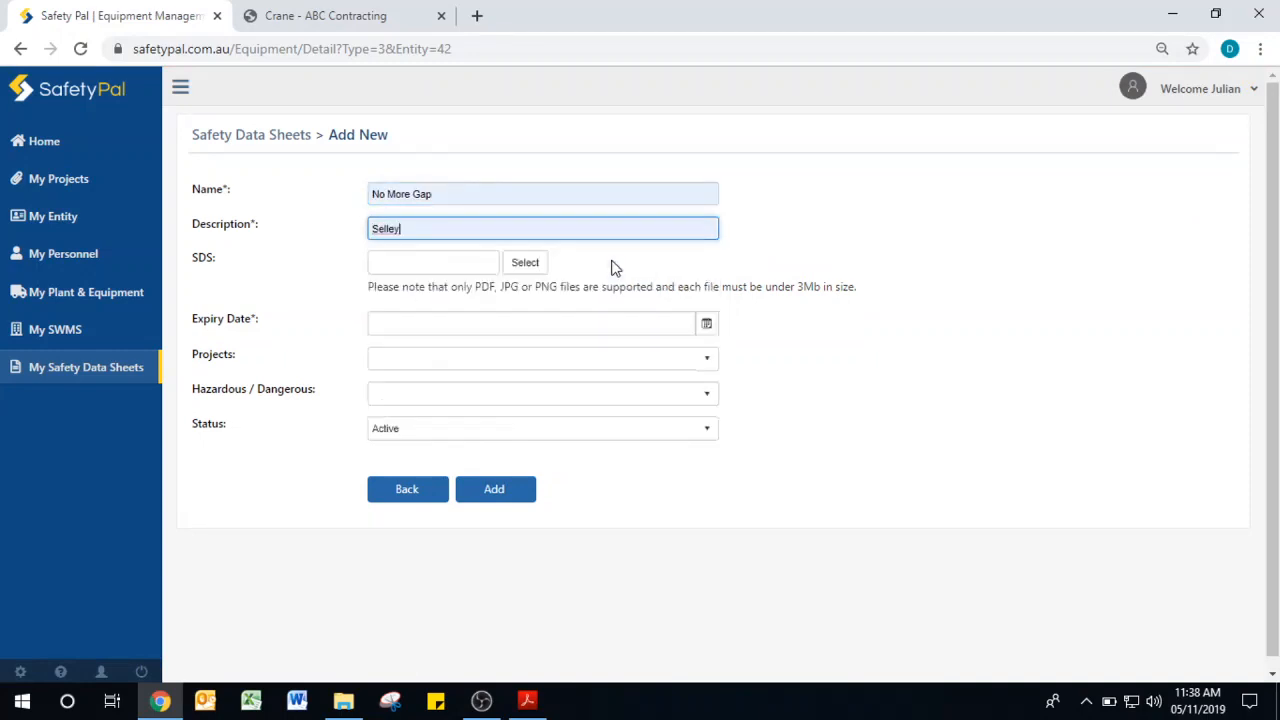
# Attach the file SELLEYS_NO_MORE_GAPS_MULTIPURPOSE-NZ_SDS (1).pdf from Downloads as the record's SDS document
pyautogui.click(525, 264)
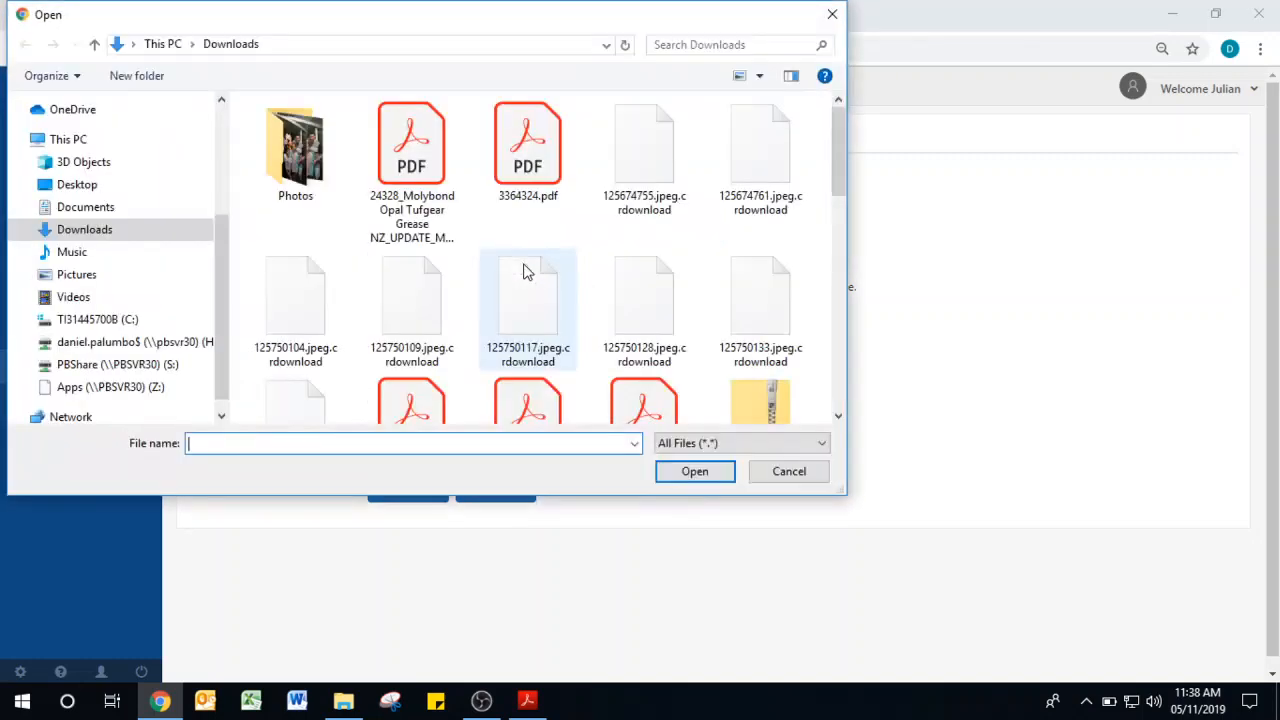
pyautogui.moveTo(843, 194); pyautogui.dragTo(797, 378)
pyautogui.click(425, 268)
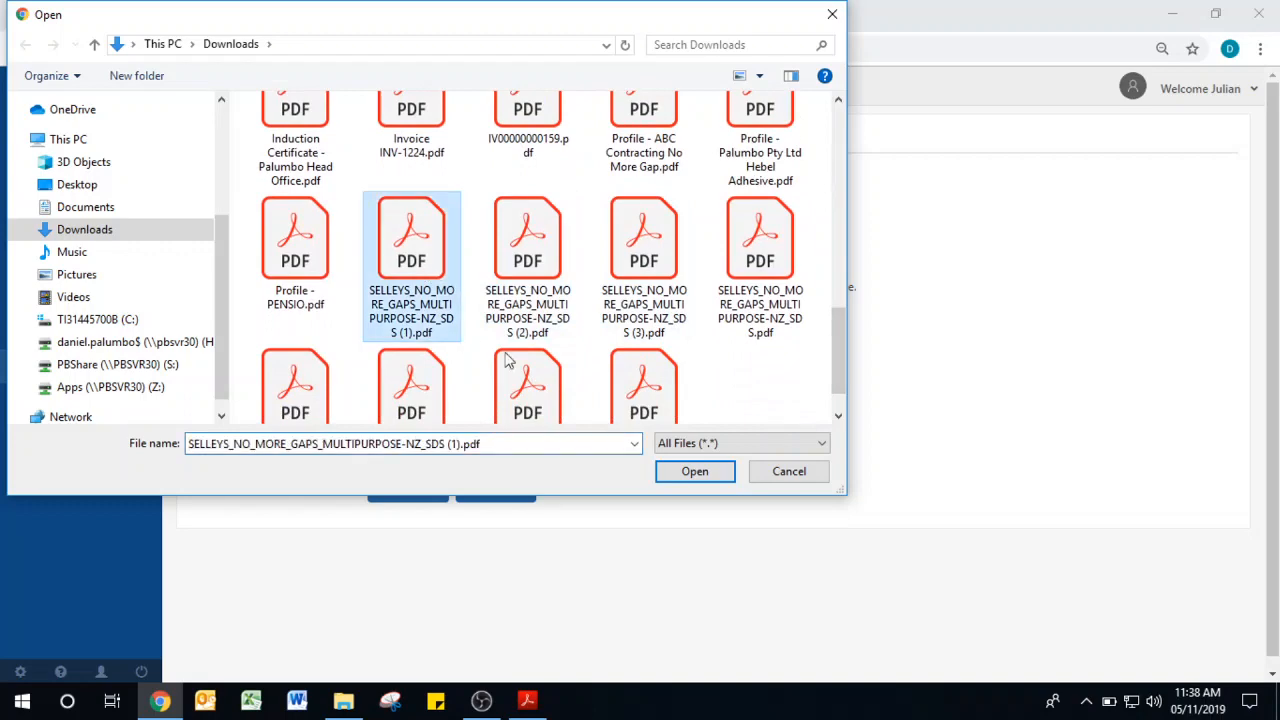
pyautogui.click(692, 474)
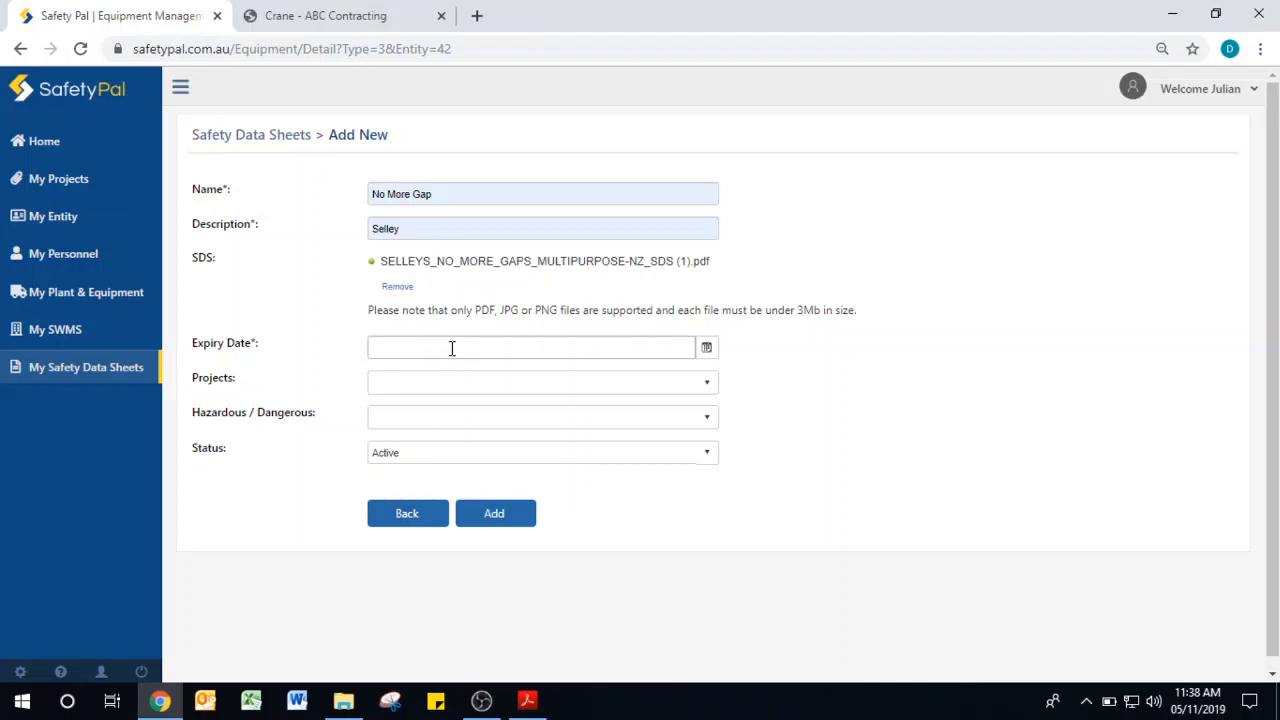
# Set the safety data sheet's expiry date to 14/03/2022
pyautogui.click(706, 350)
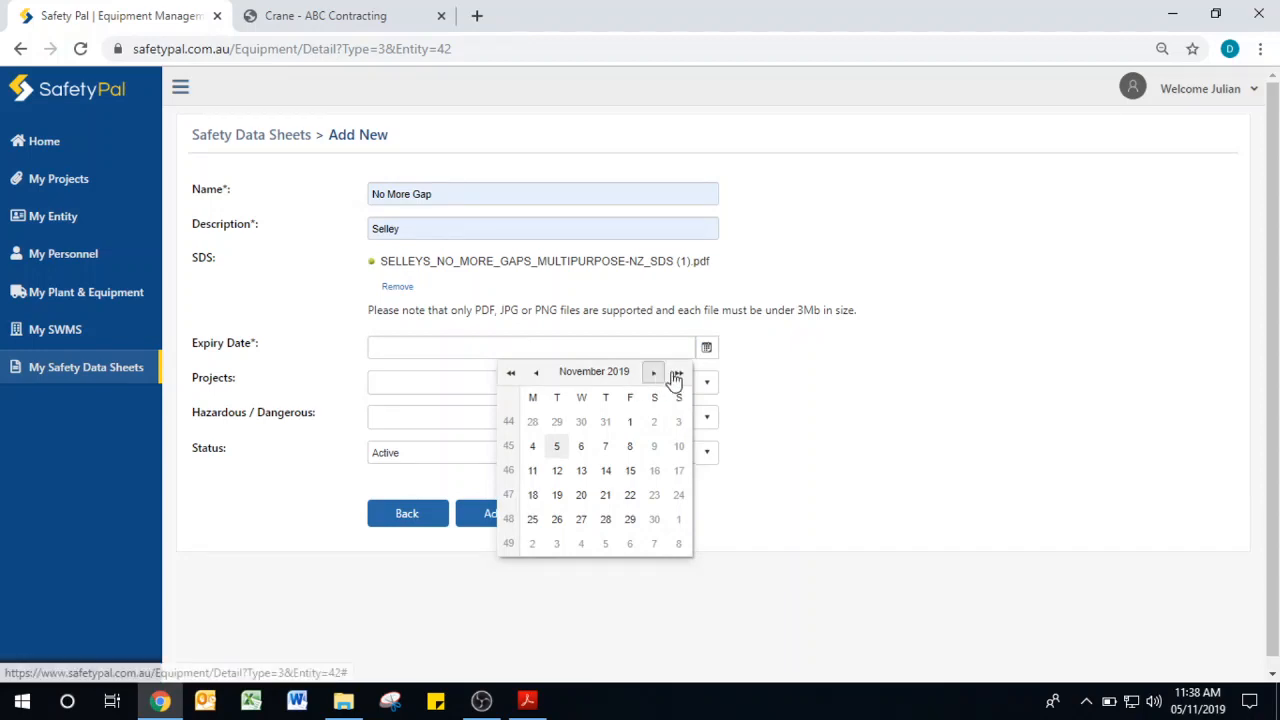
pyautogui.click(678, 373)
pyautogui.click(678, 374)
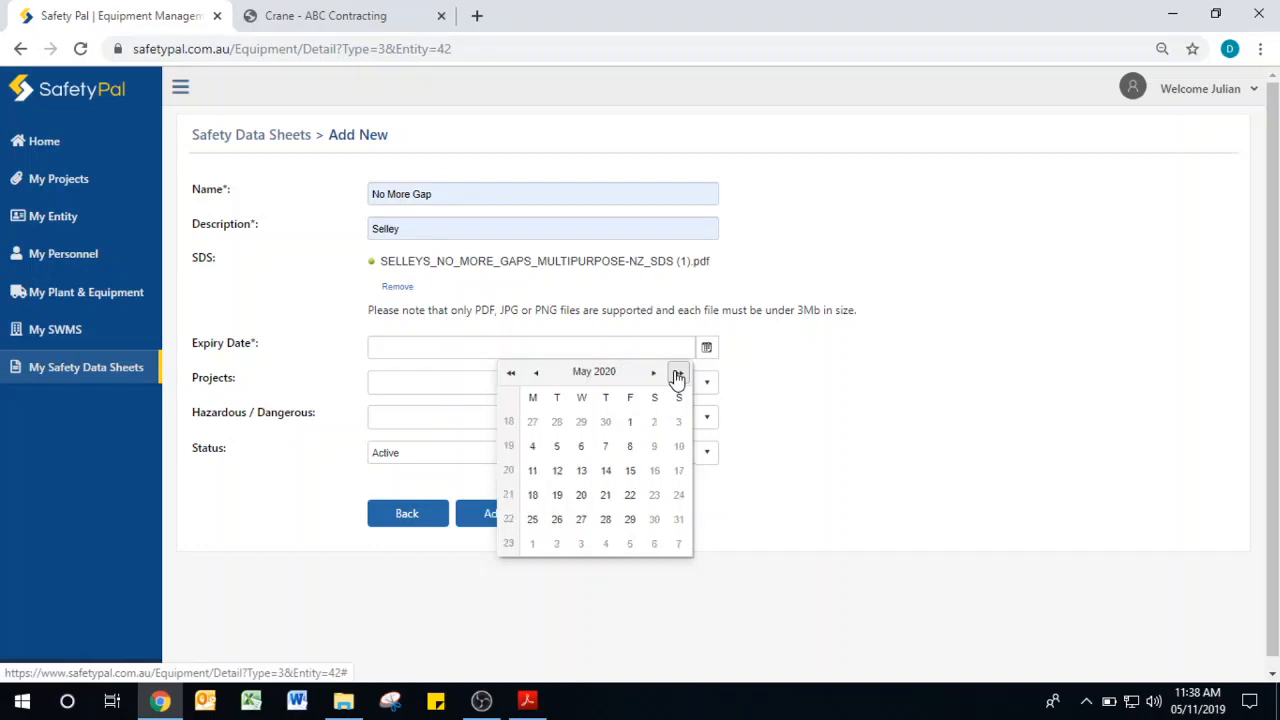
pyautogui.click(678, 374)
pyautogui.click(678, 374)
pyautogui.click(678, 374)
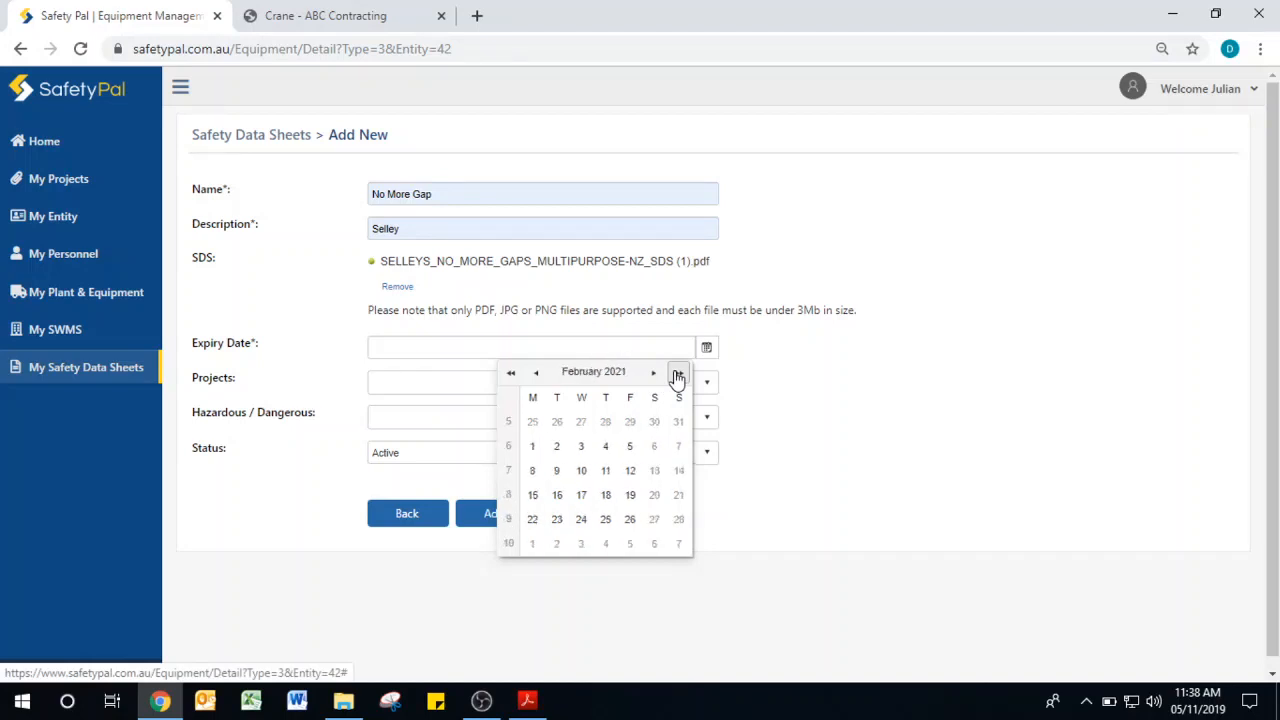
pyautogui.click(678, 374)
pyautogui.click(678, 374)
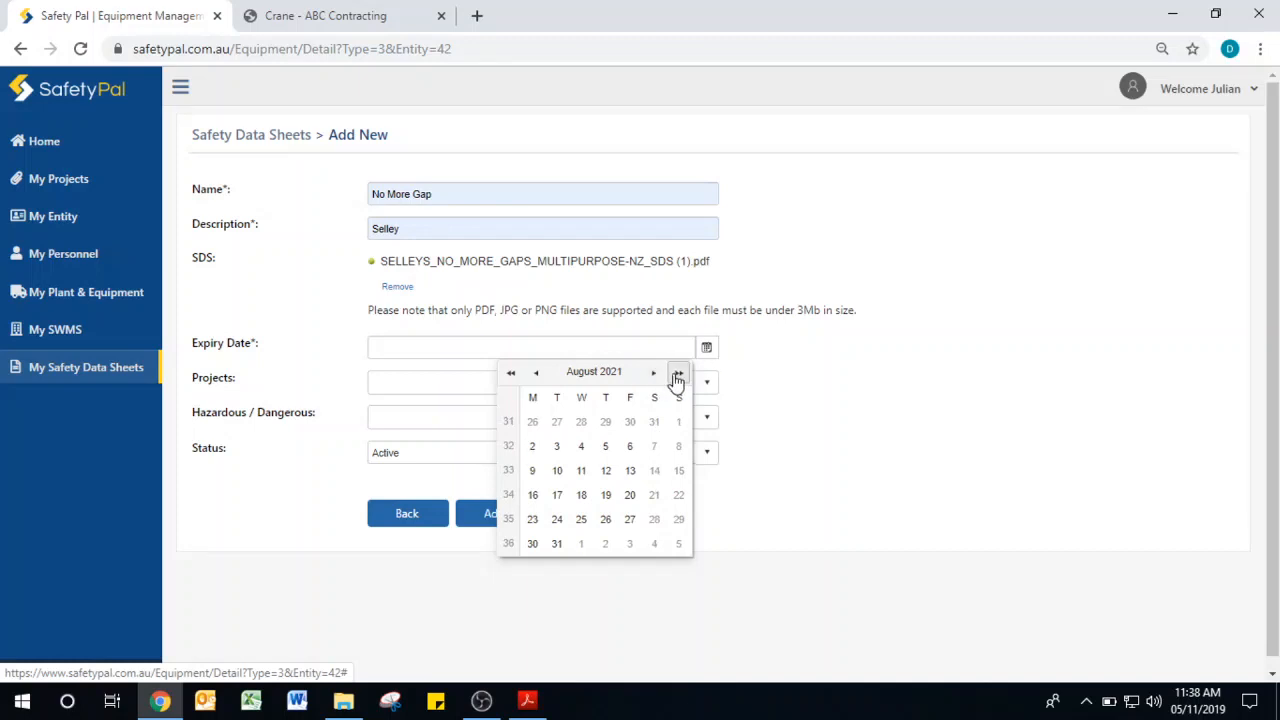
pyautogui.click(678, 374)
pyautogui.click(678, 374)
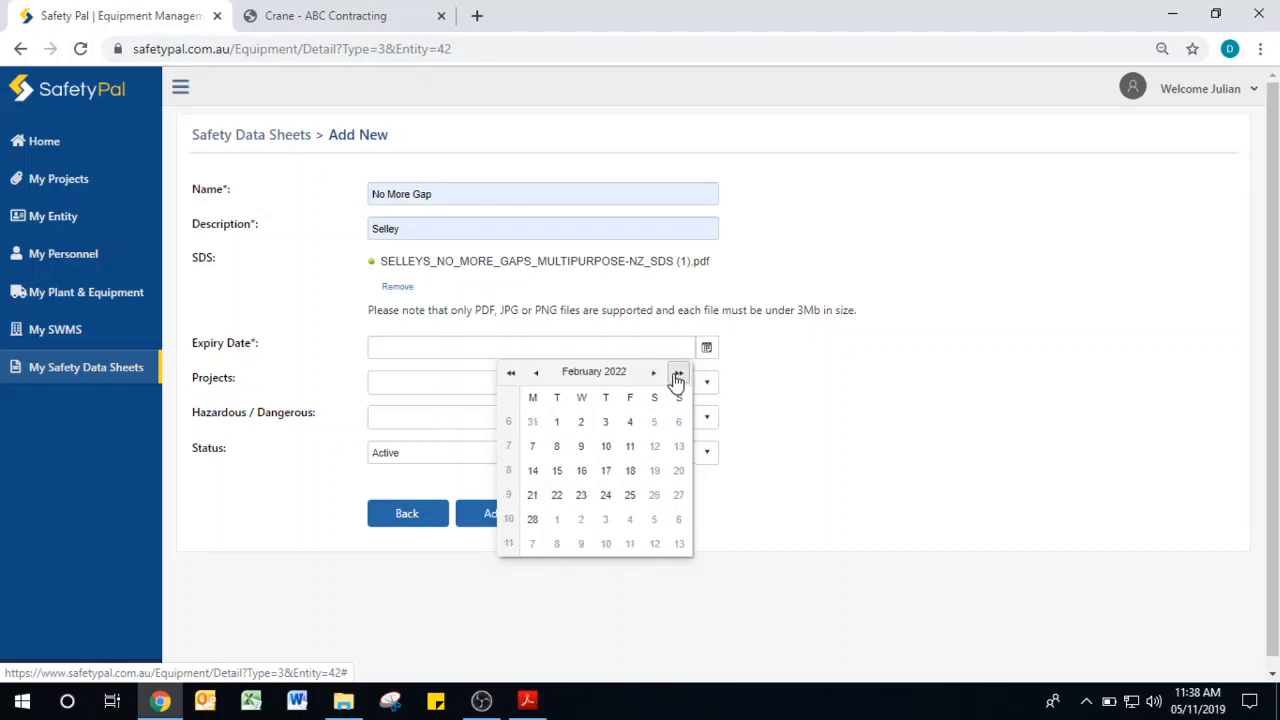
pyautogui.click(678, 374)
pyautogui.click(535, 374)
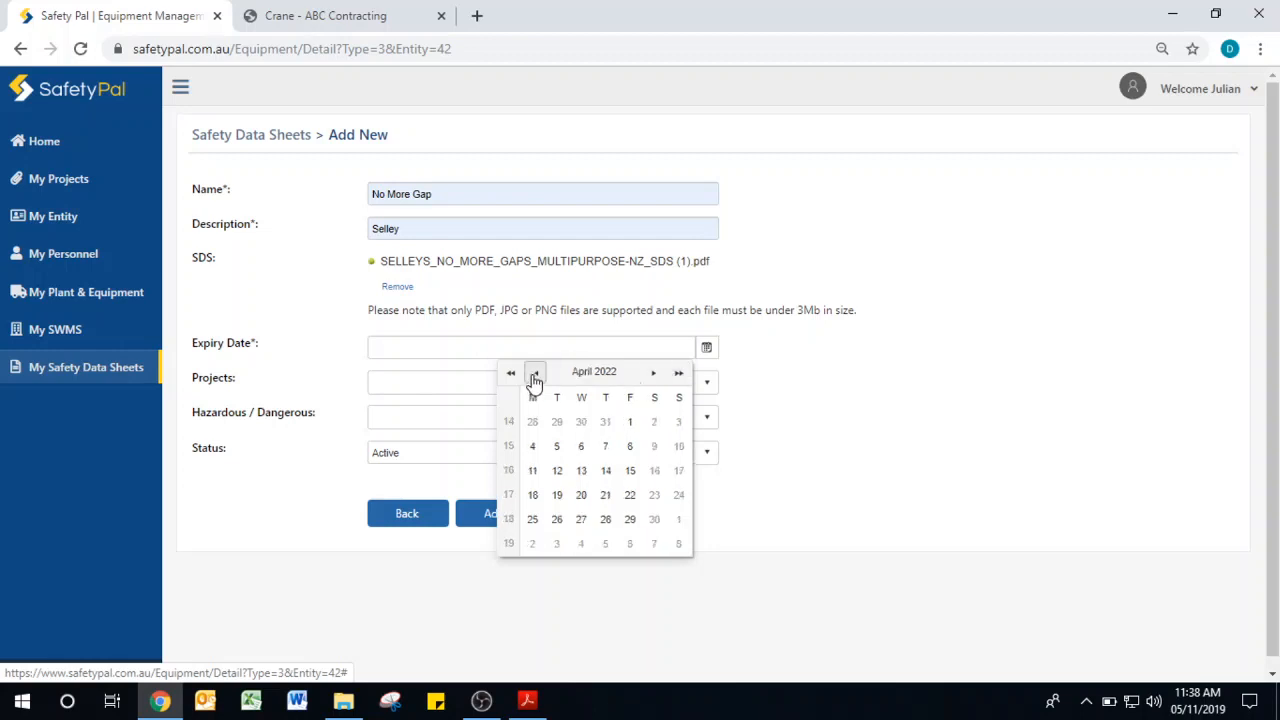
pyautogui.click(535, 375)
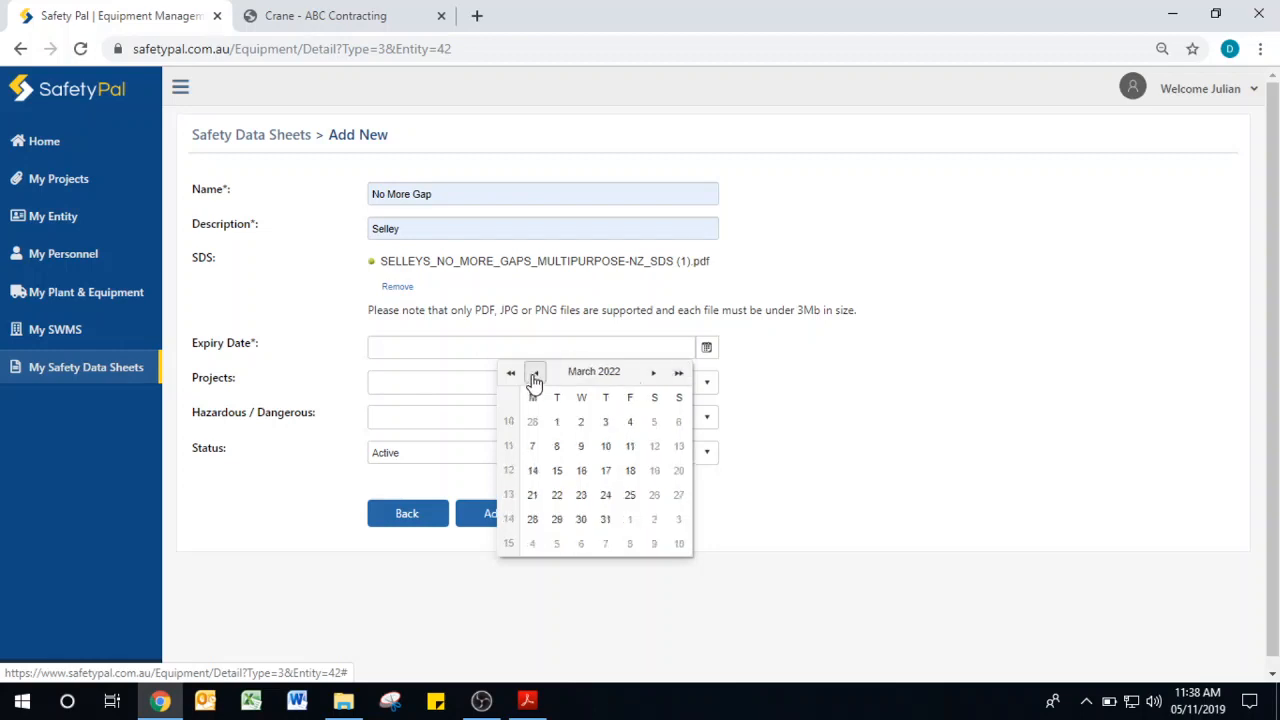
pyautogui.click(533, 471)
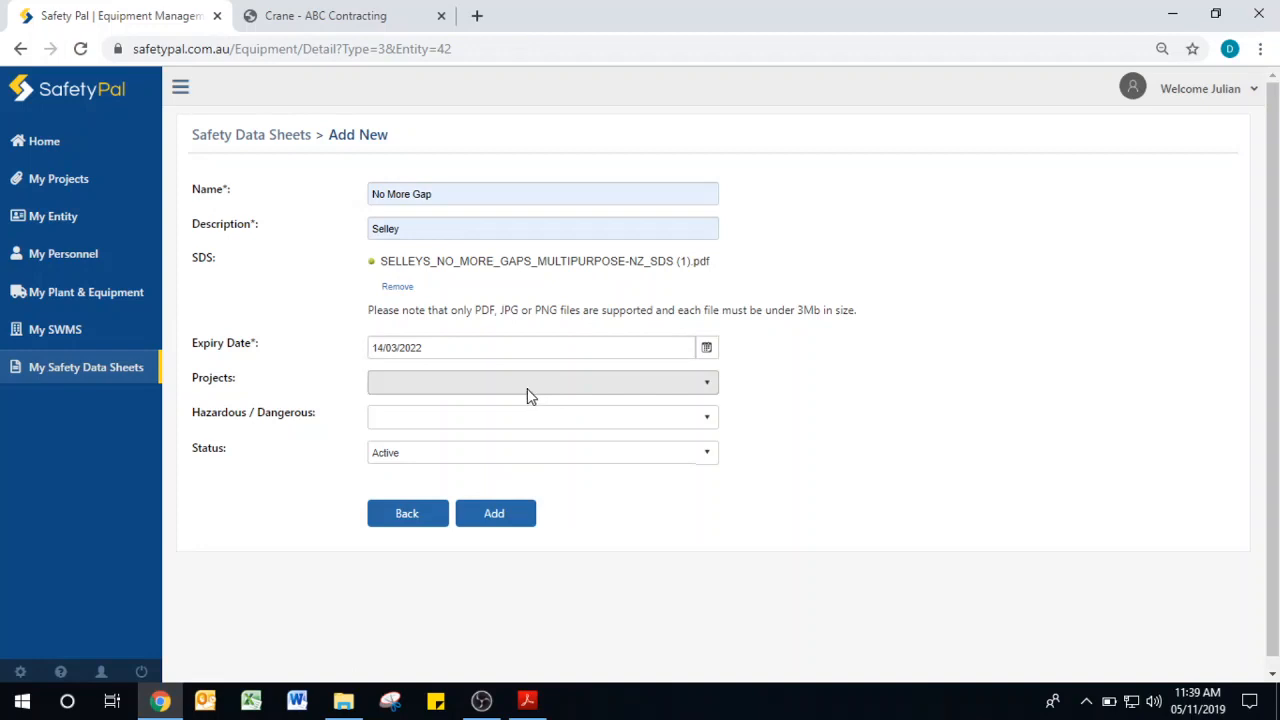
# Check the available projects without selecting one, and classify the product as Hazardous
pyautogui.click(707, 383)
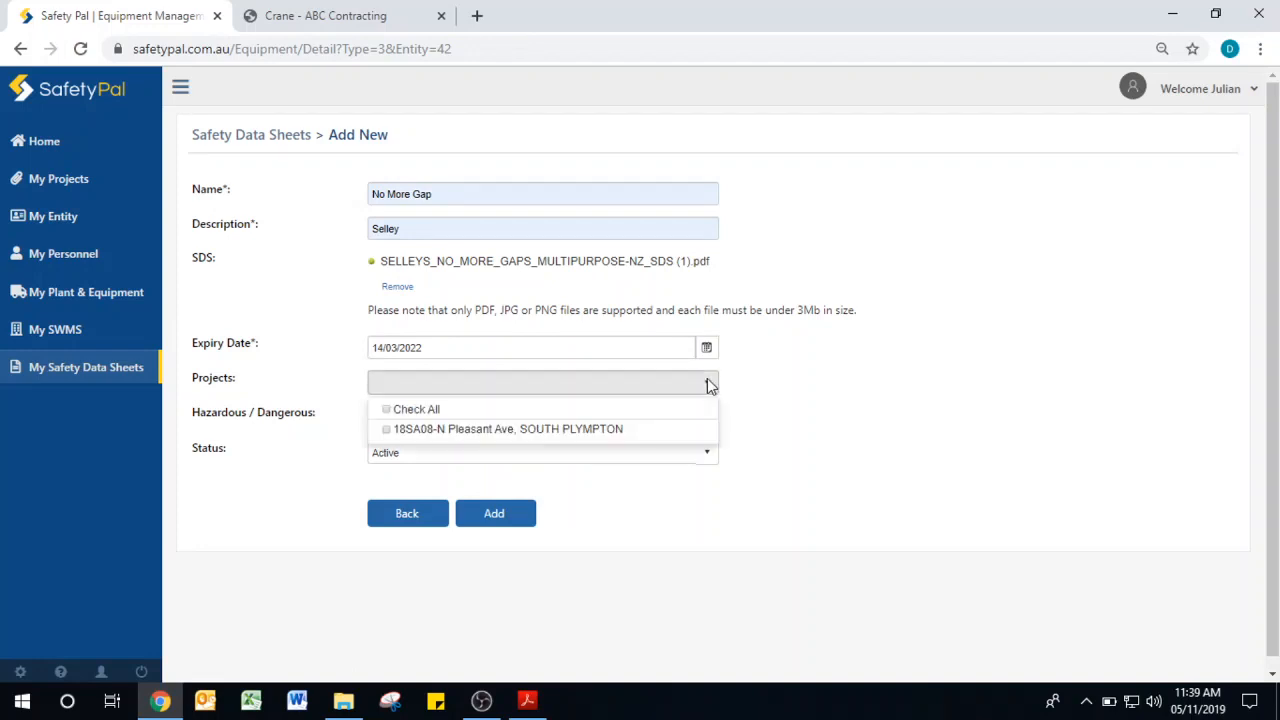
pyautogui.click(707, 384)
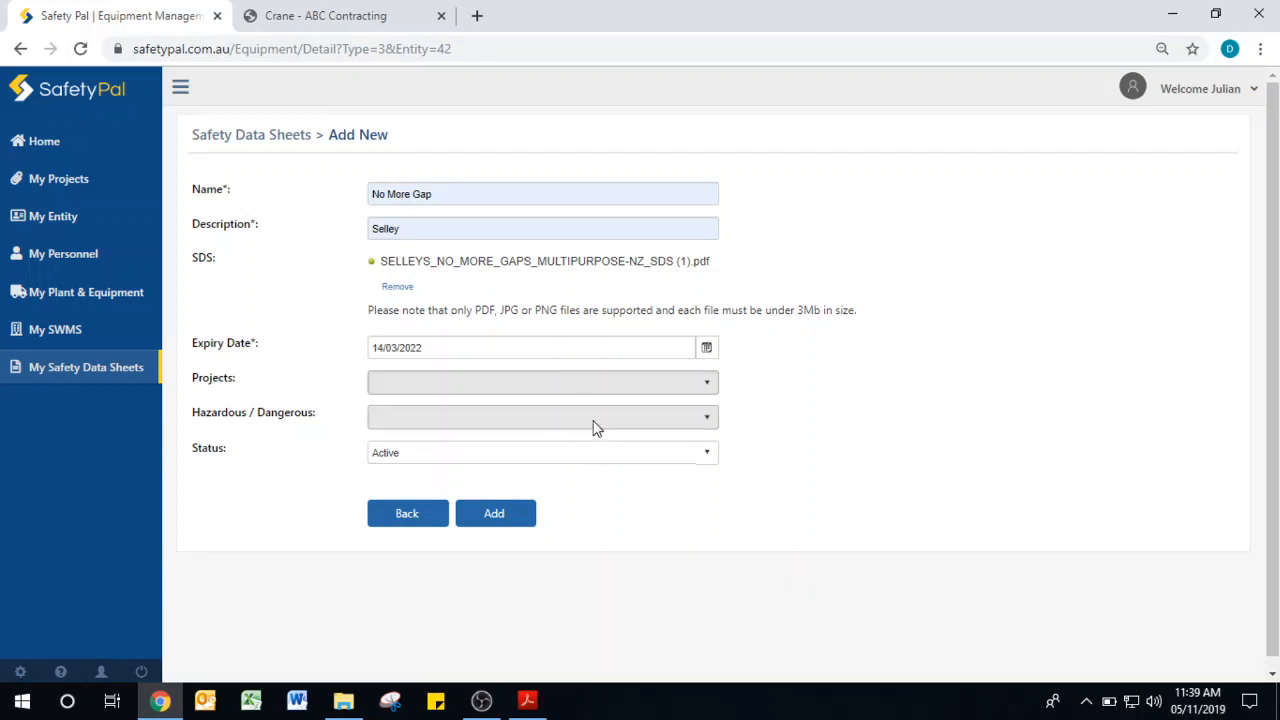
pyautogui.click(705, 419)
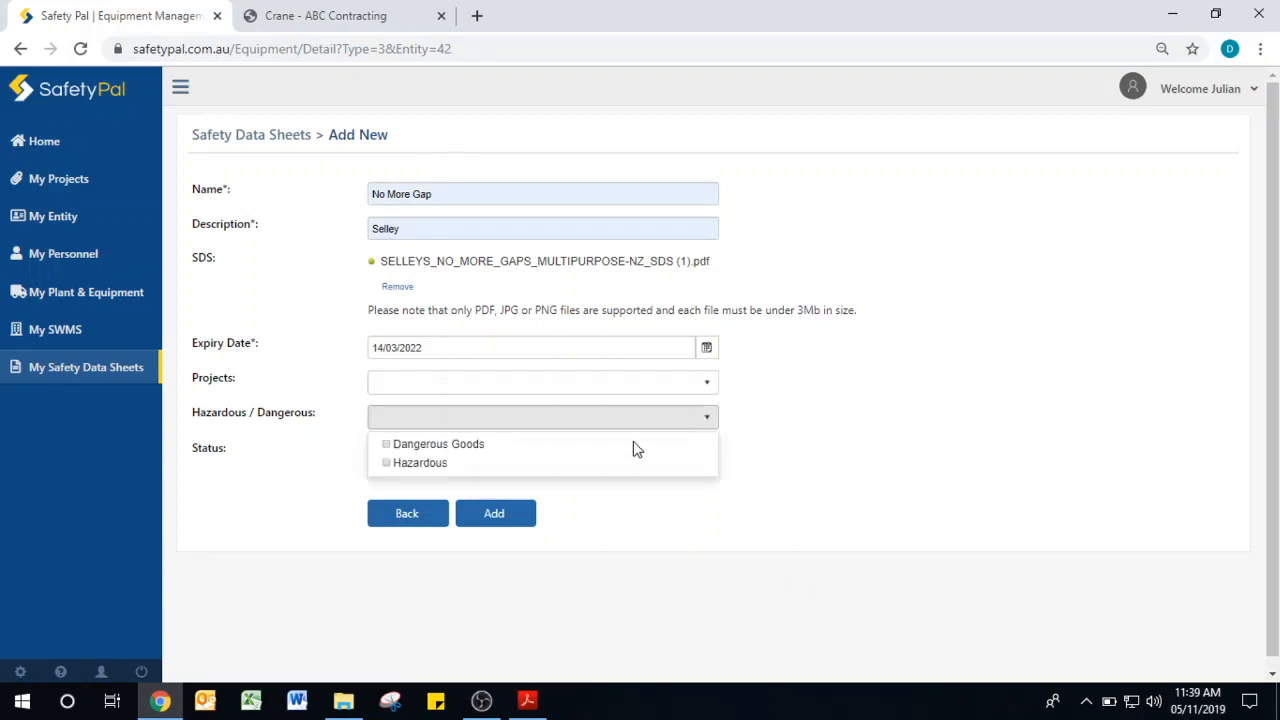
pyautogui.click(418, 463)
pyautogui.click(691, 506)
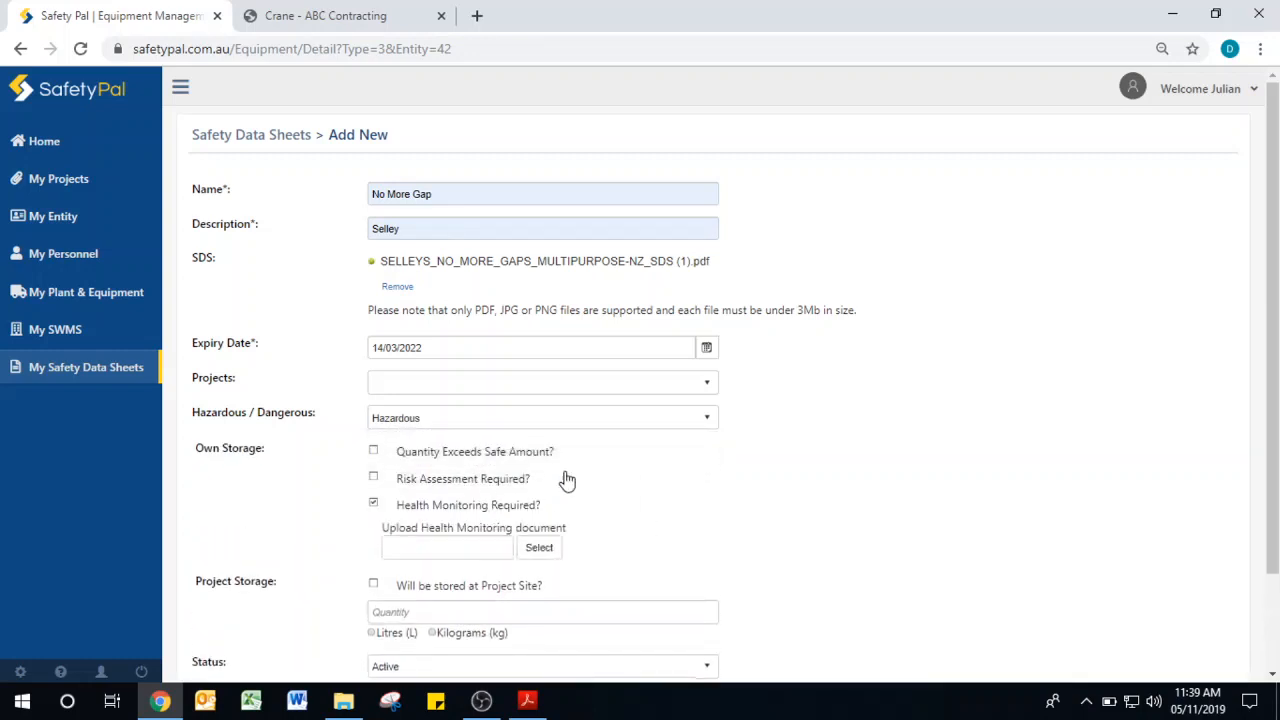
# Try the Own Storage risk assessment and health monitoring requirements to reveal their upload fields, leaving both unticked
pyautogui.scroll(-1, 588, 494)
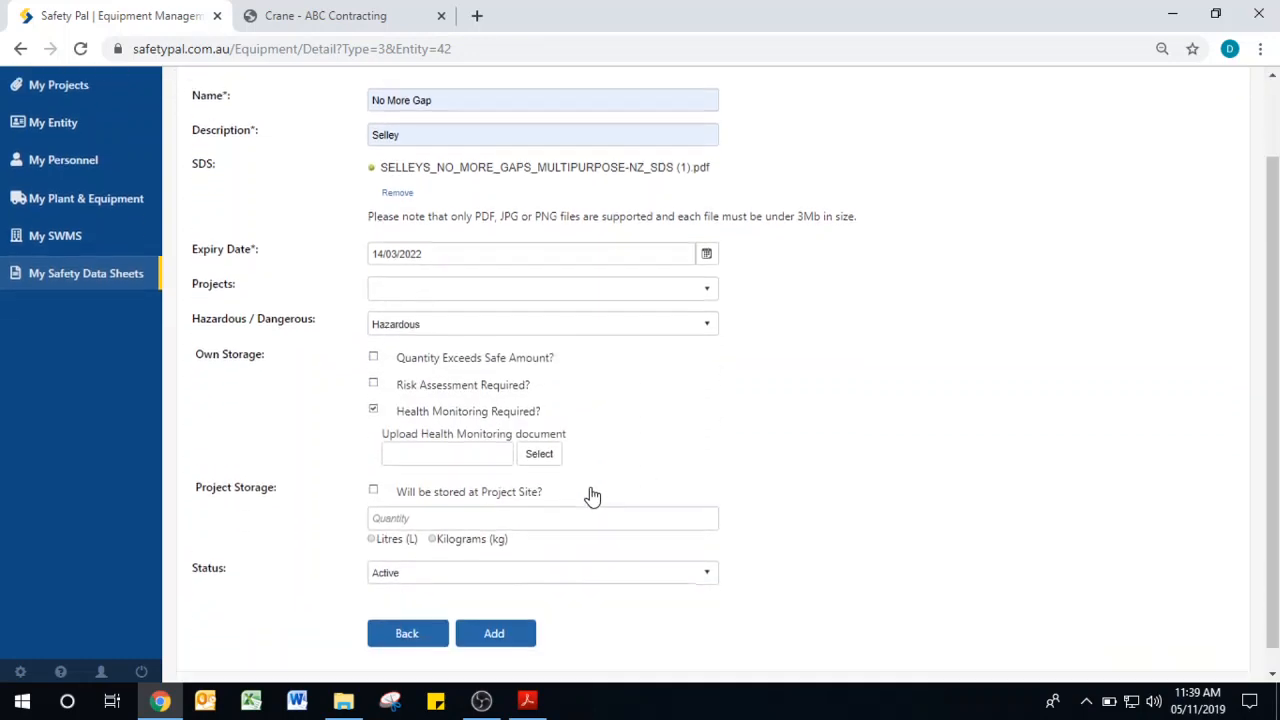
pyautogui.click(374, 386)
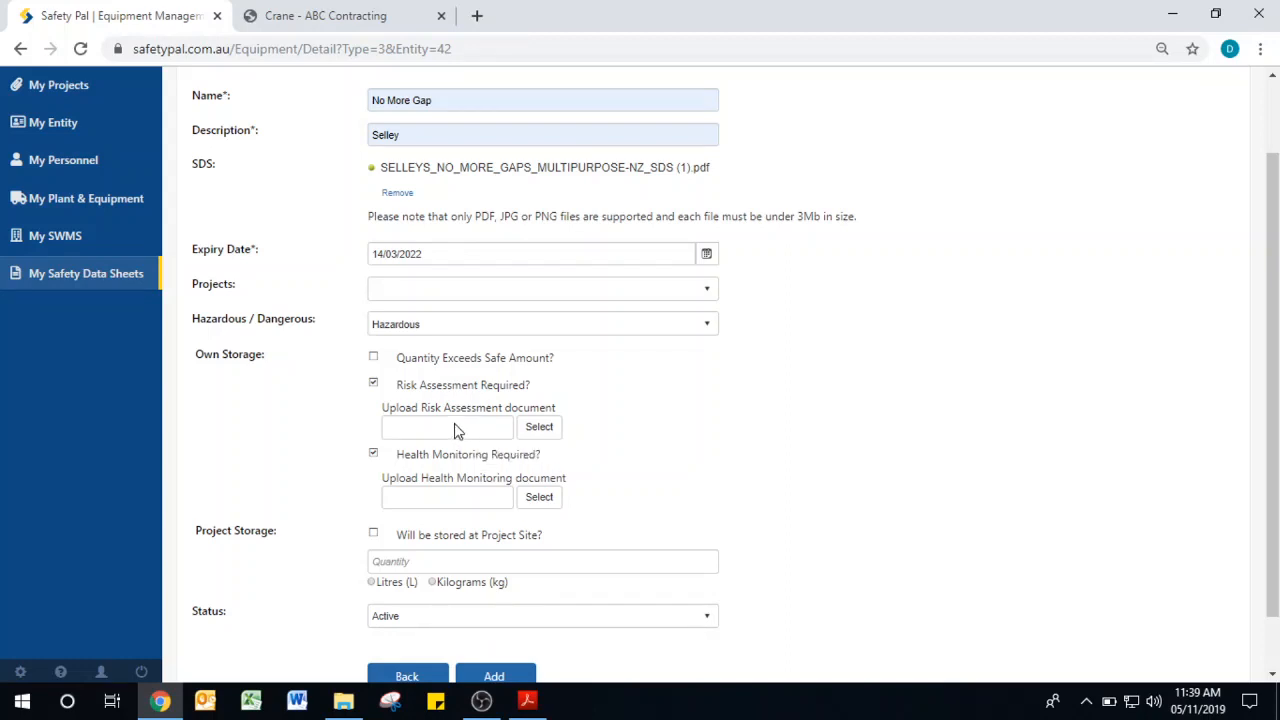
pyautogui.click(374, 455)
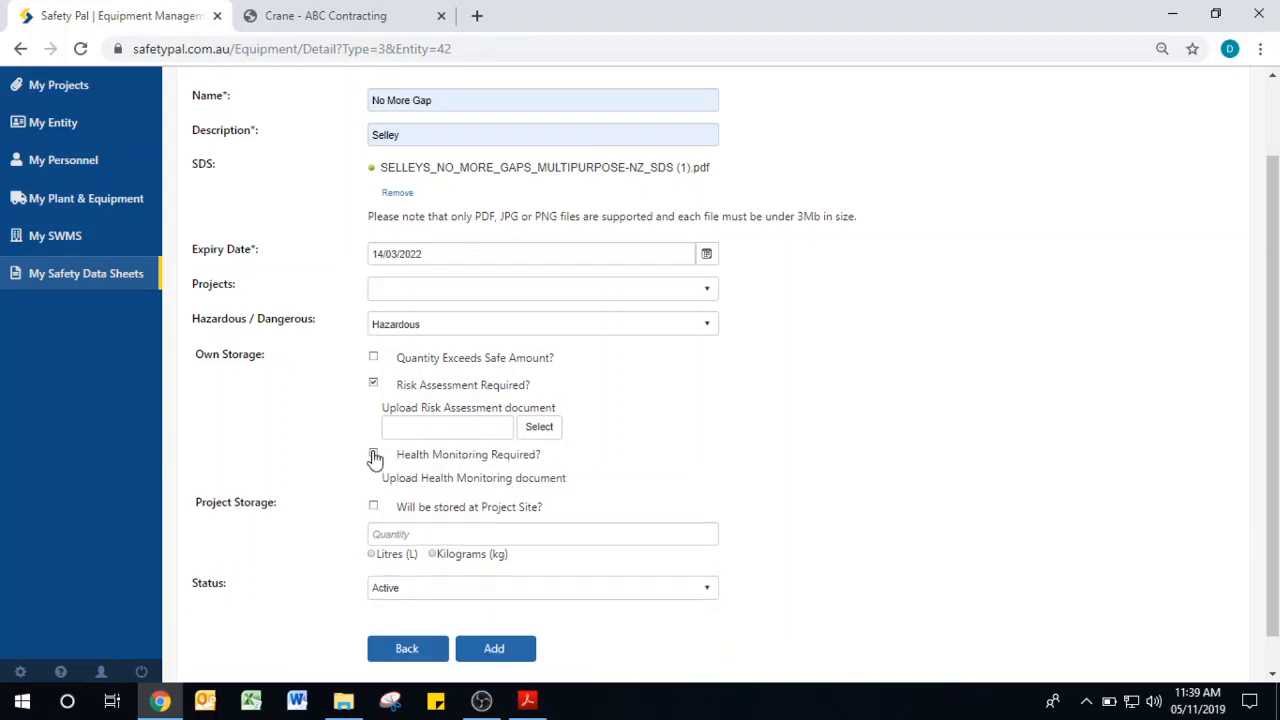
pyautogui.click(374, 455)
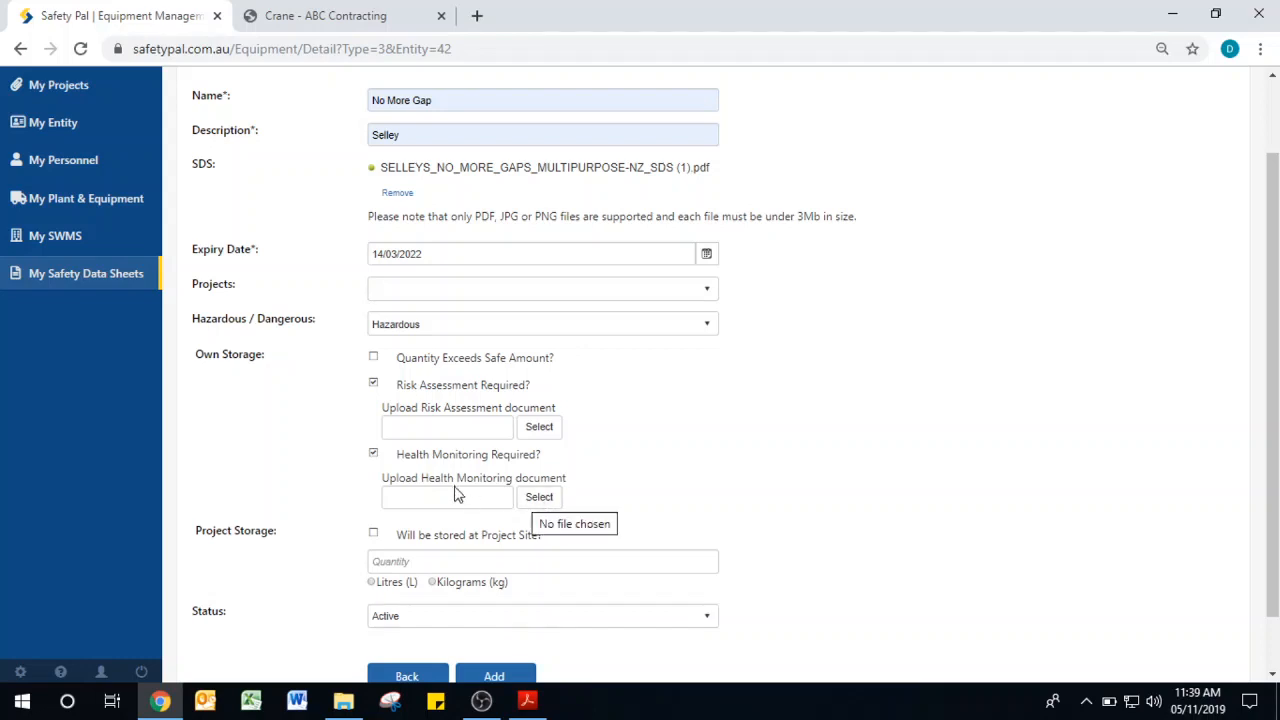
pyautogui.scroll(-1, 455, 493)
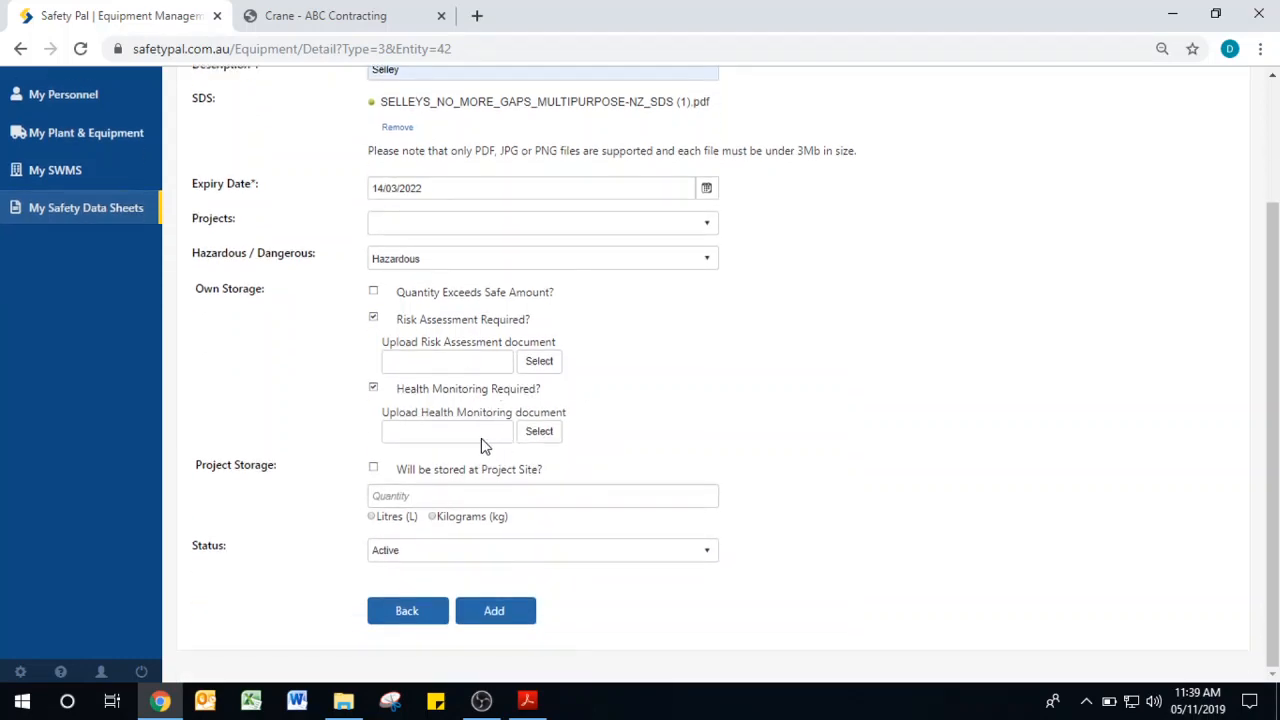
pyautogui.click(373, 388)
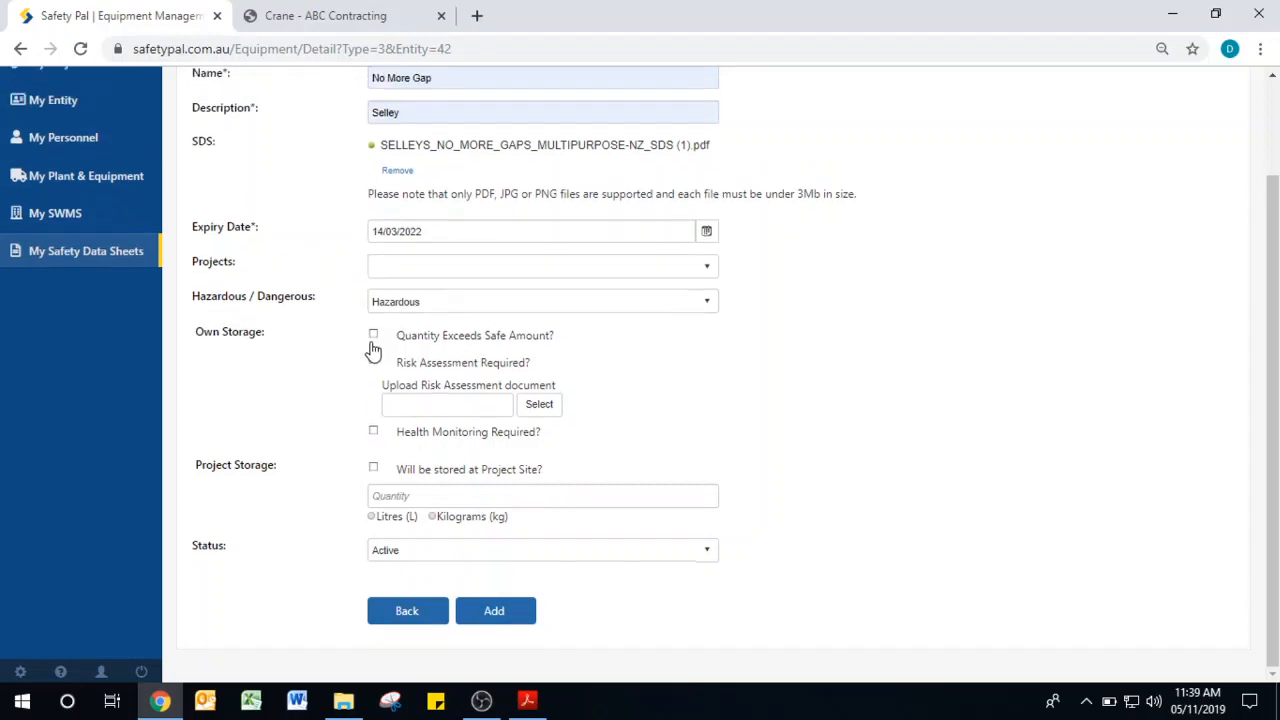
pyautogui.click(373, 363)
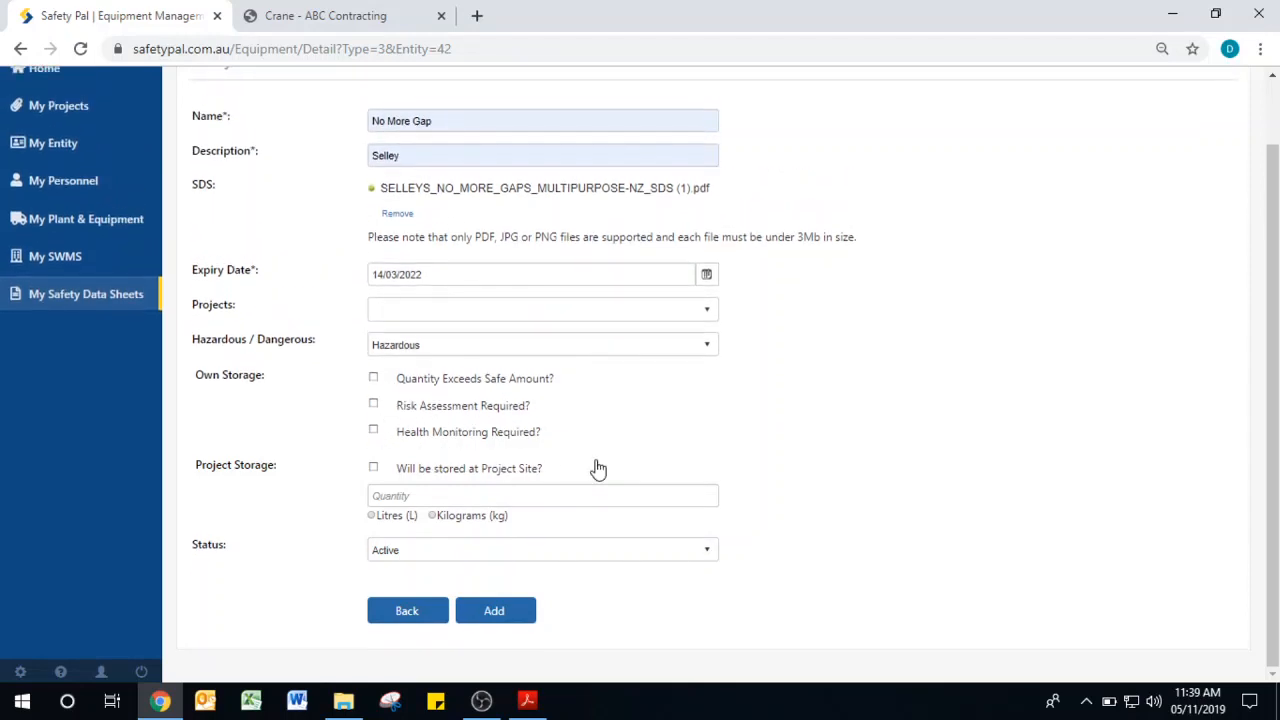
# Mark the product as stored at the project site with a quantity of 11 kg, and save the new data sheet without extra records or photos
pyautogui.click(374, 468)
pyautogui.click(430, 496)
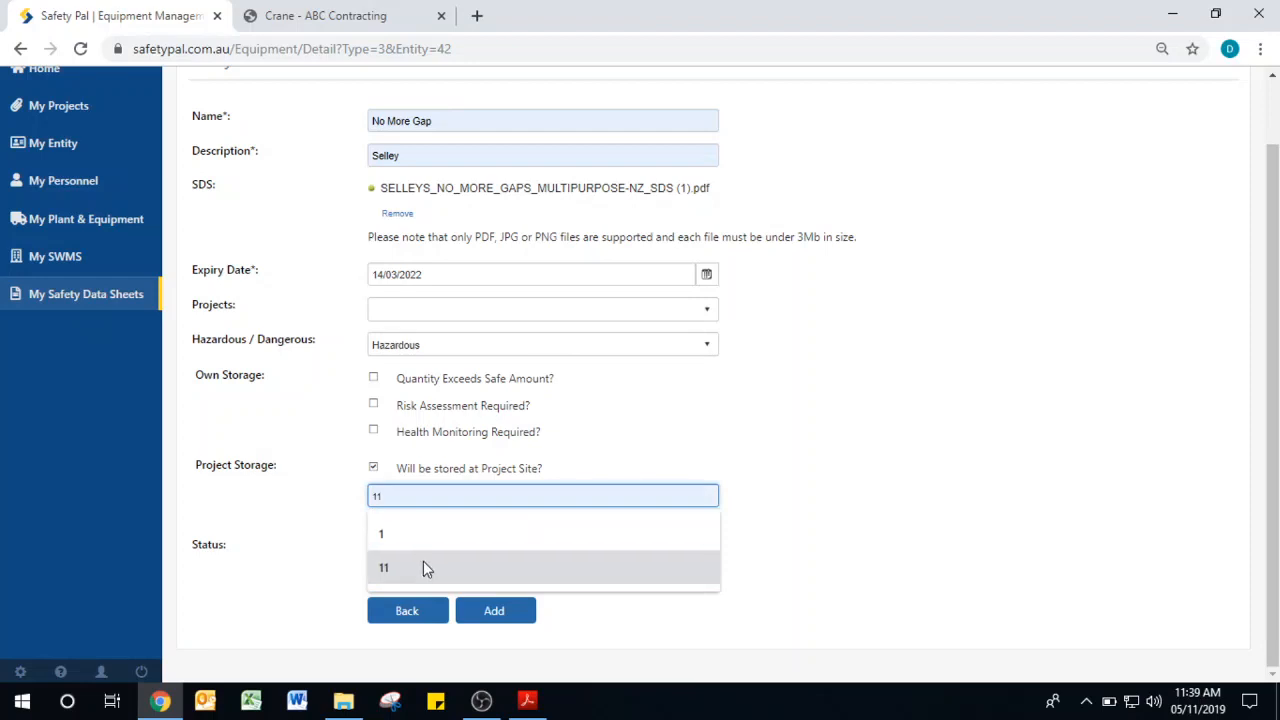
pyautogui.click(423, 563)
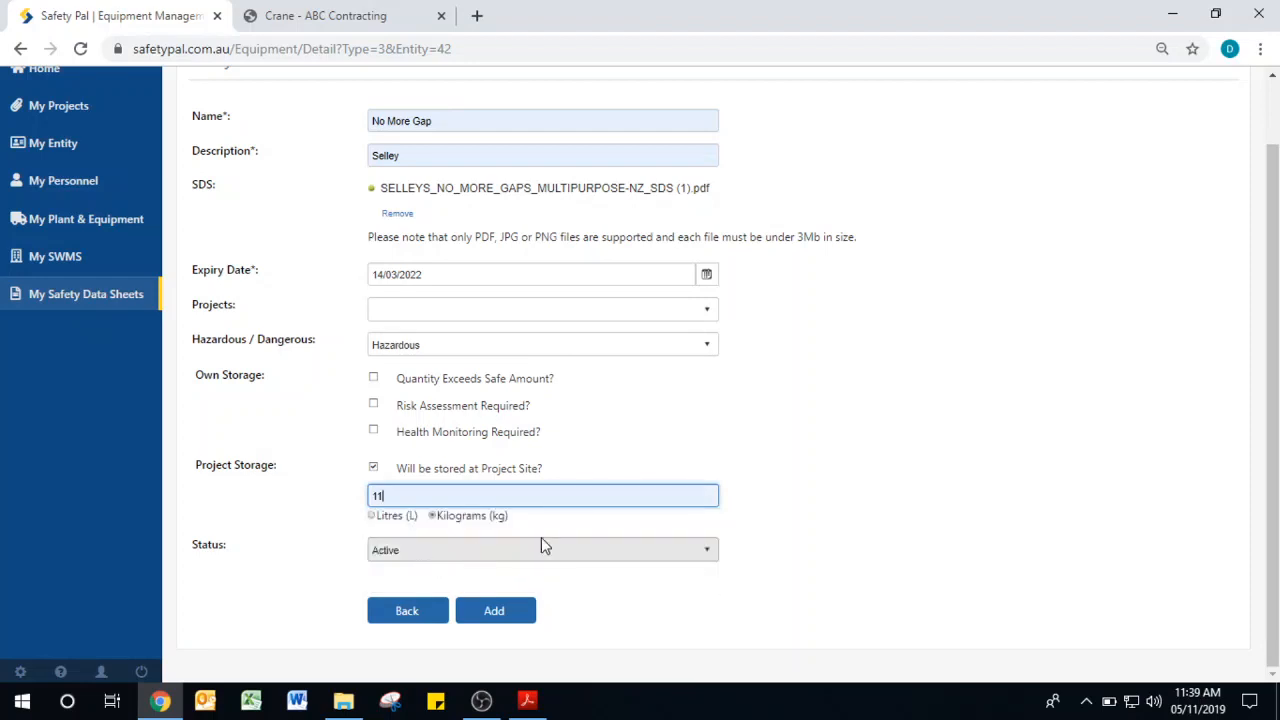
pyautogui.click(505, 612)
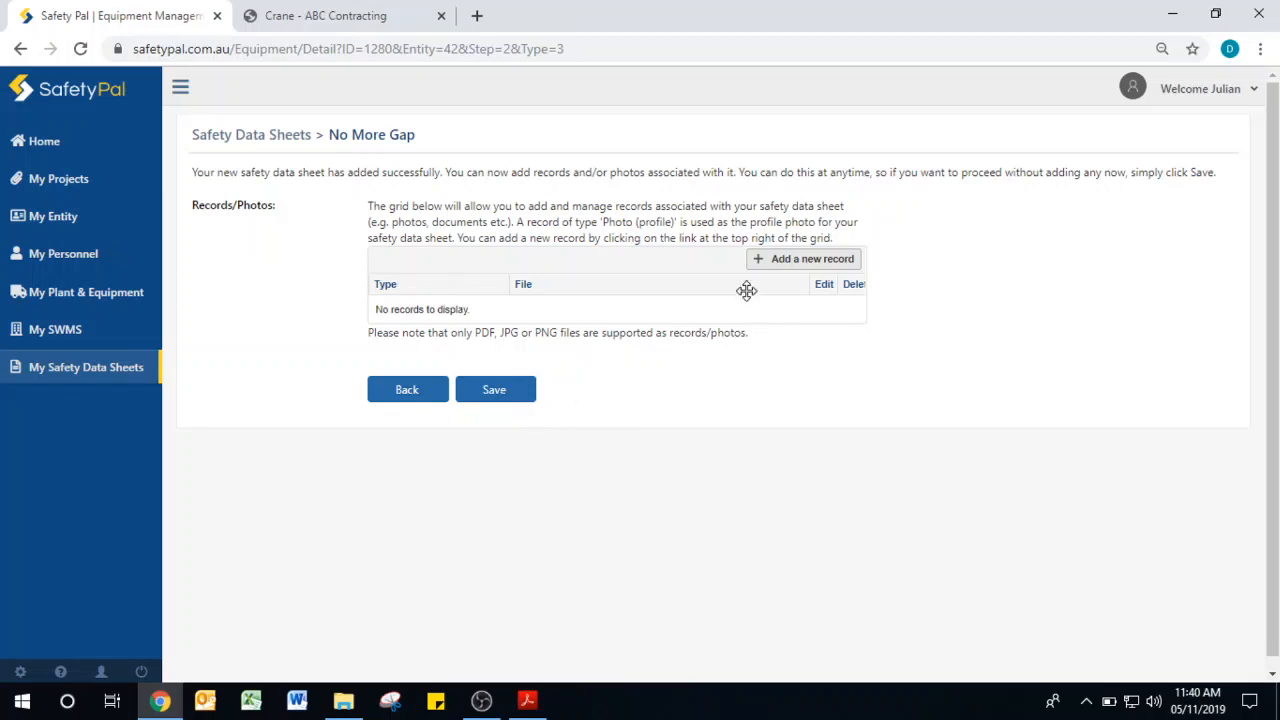
pyautogui.click(515, 390)
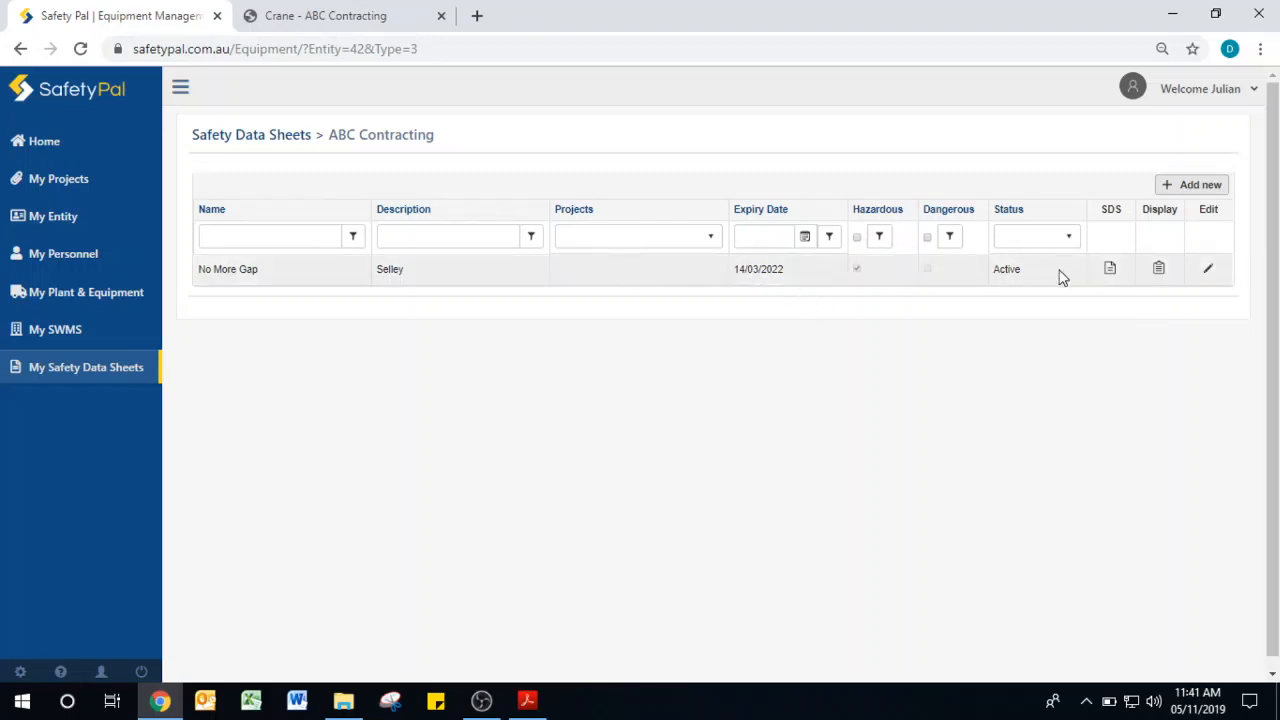
# Download the No More Gap entry's SDS document and read through the PDF to section 8, Exposure Controls and Personal Protection
pyautogui.click(1111, 272)
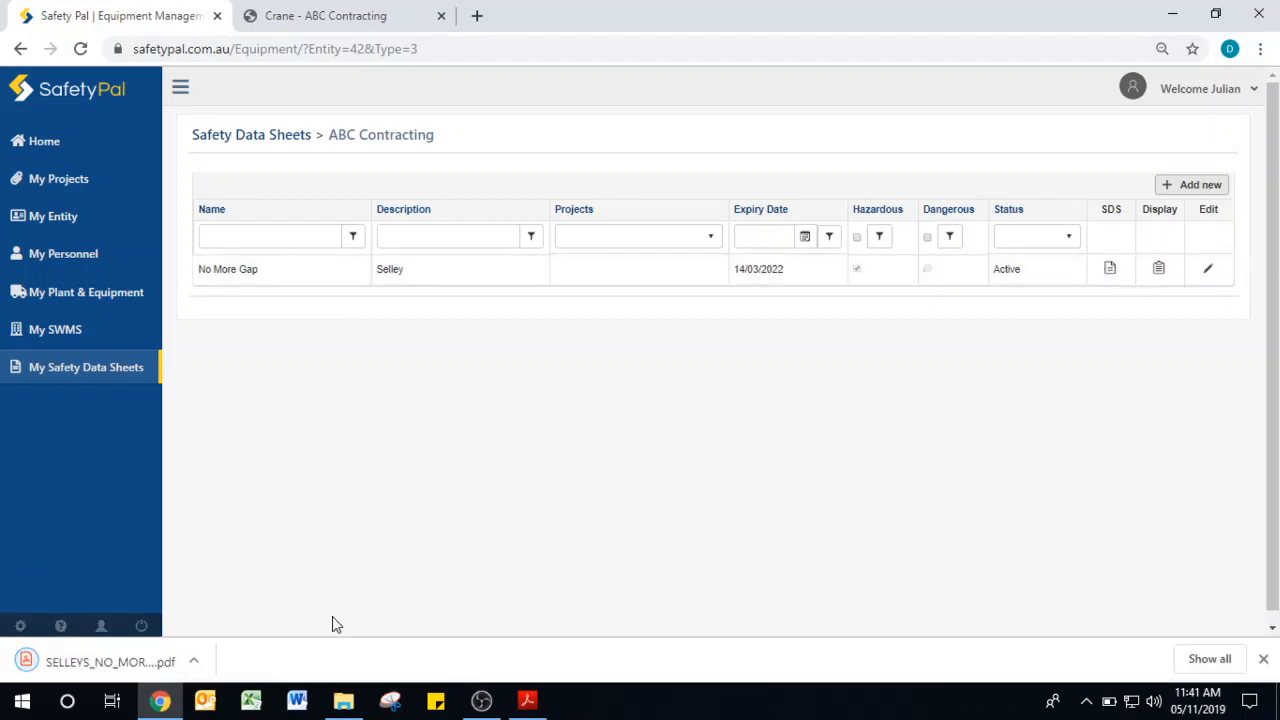
pyautogui.click(110, 662)
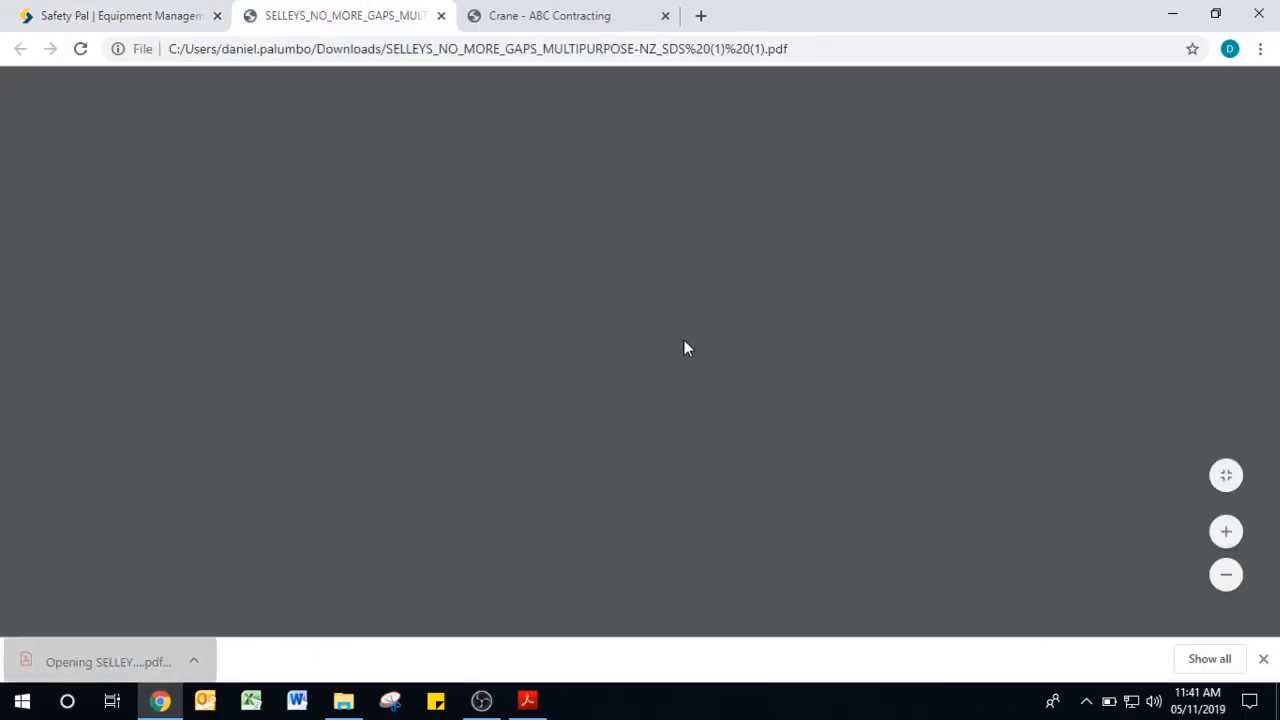
pyautogui.scroll(-15, 681, 345)
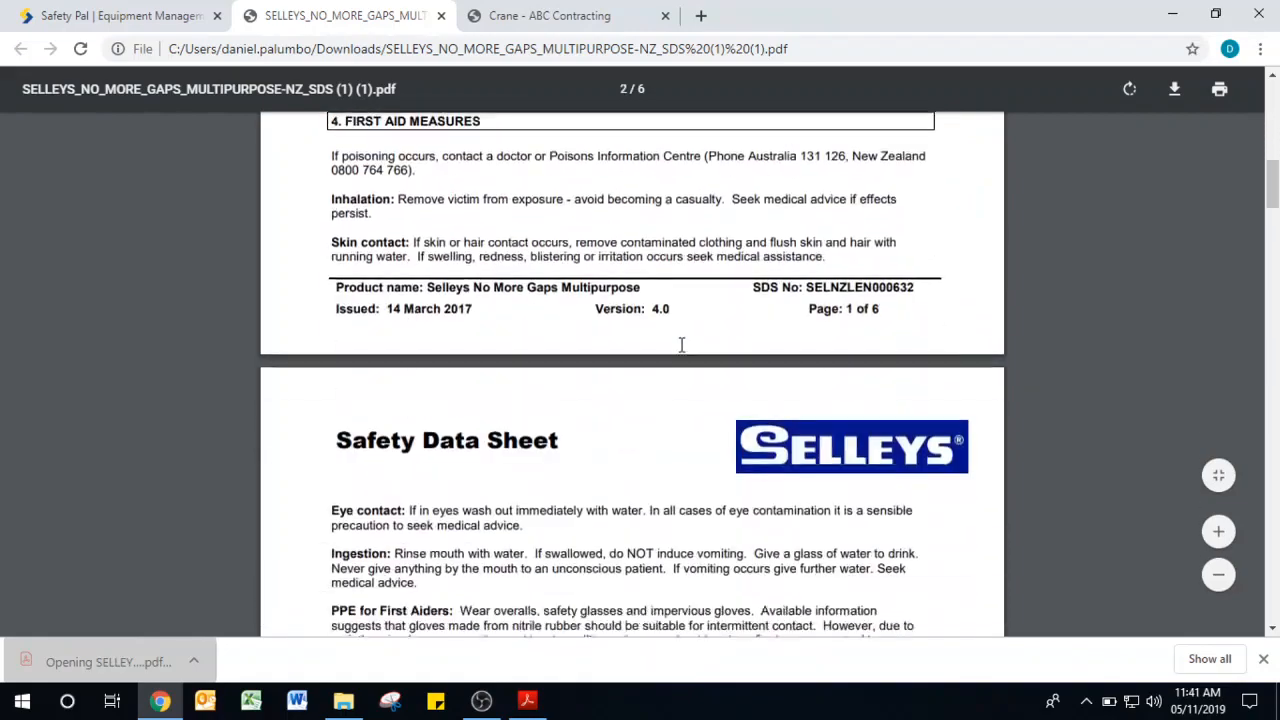
pyautogui.scroll(-4, 681, 345)
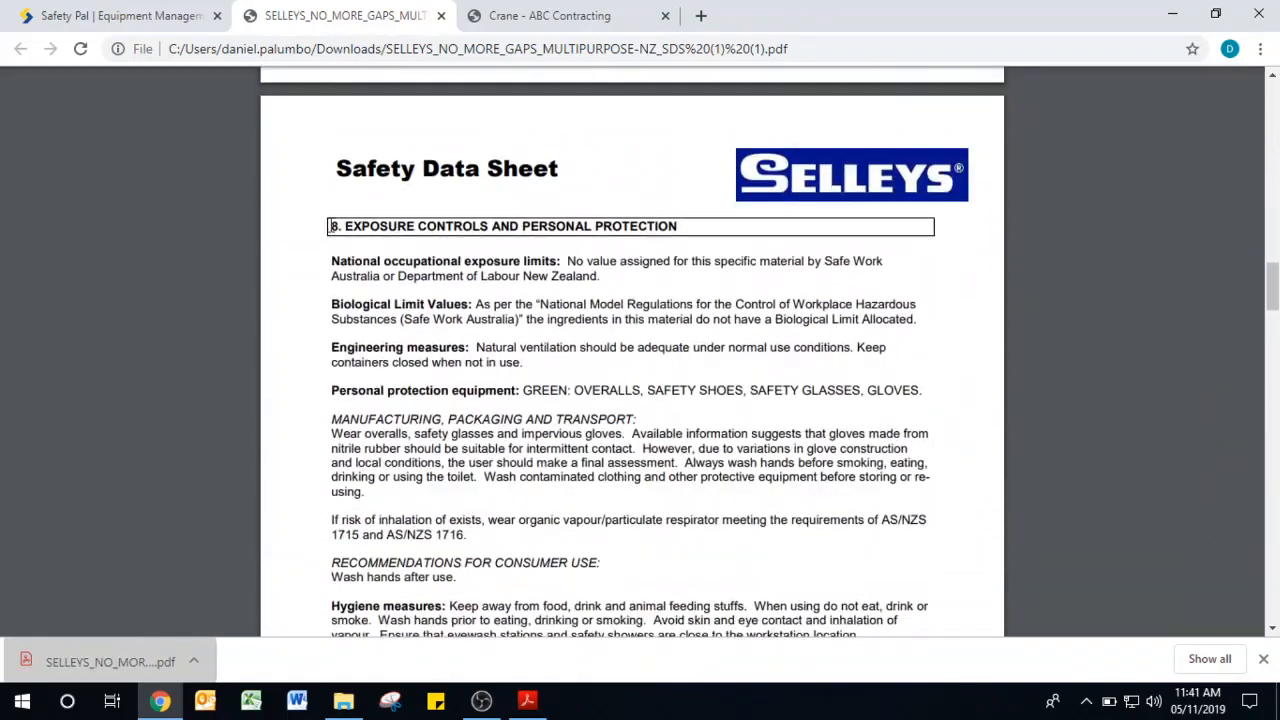
# Read through the rest of the SDS PDF to section 16, Other Information, and close the document
pyautogui.scroll(-10, 521, 355)
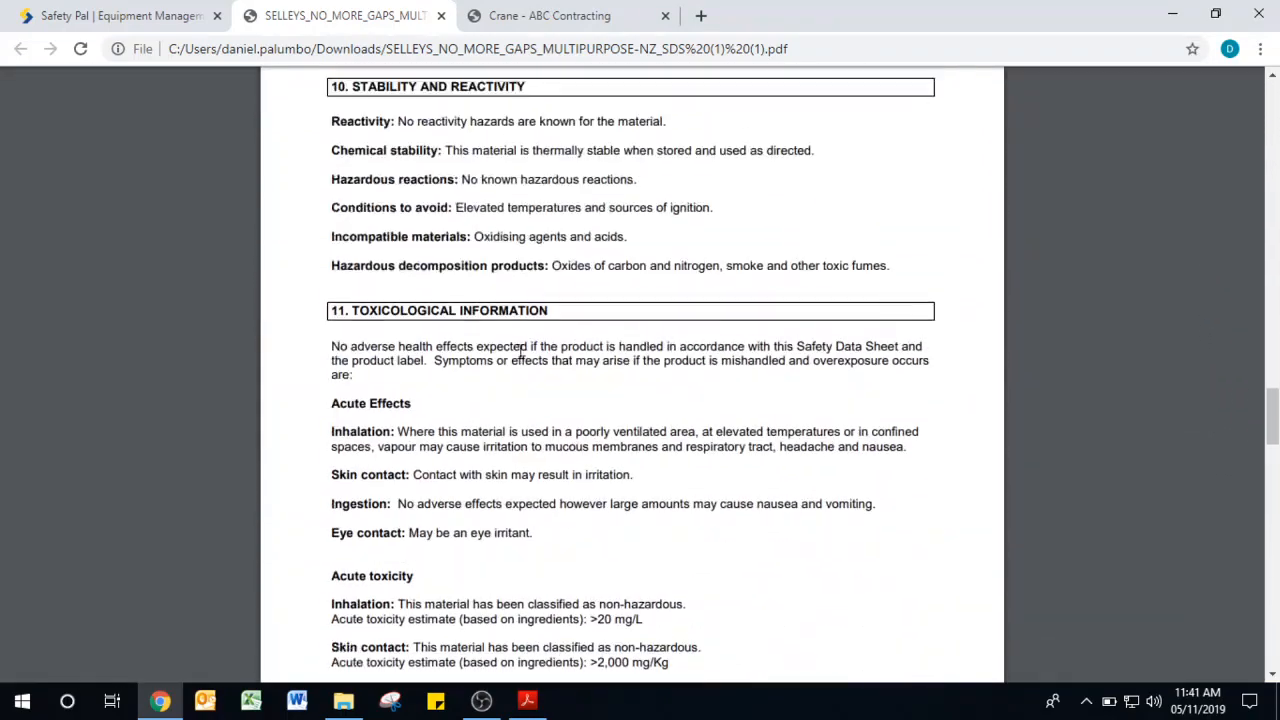
pyautogui.scroll(-9, 521, 348)
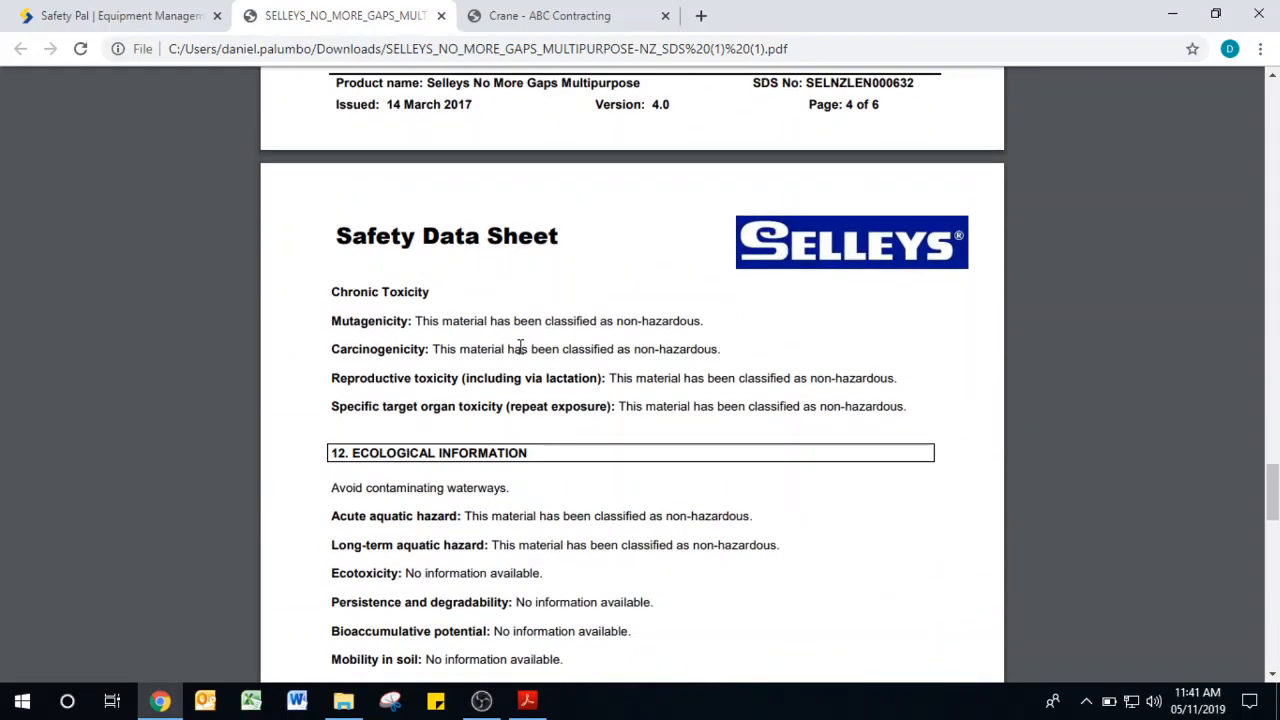
pyautogui.scroll(-3, 520, 347)
pyautogui.scroll(-5, 520, 345)
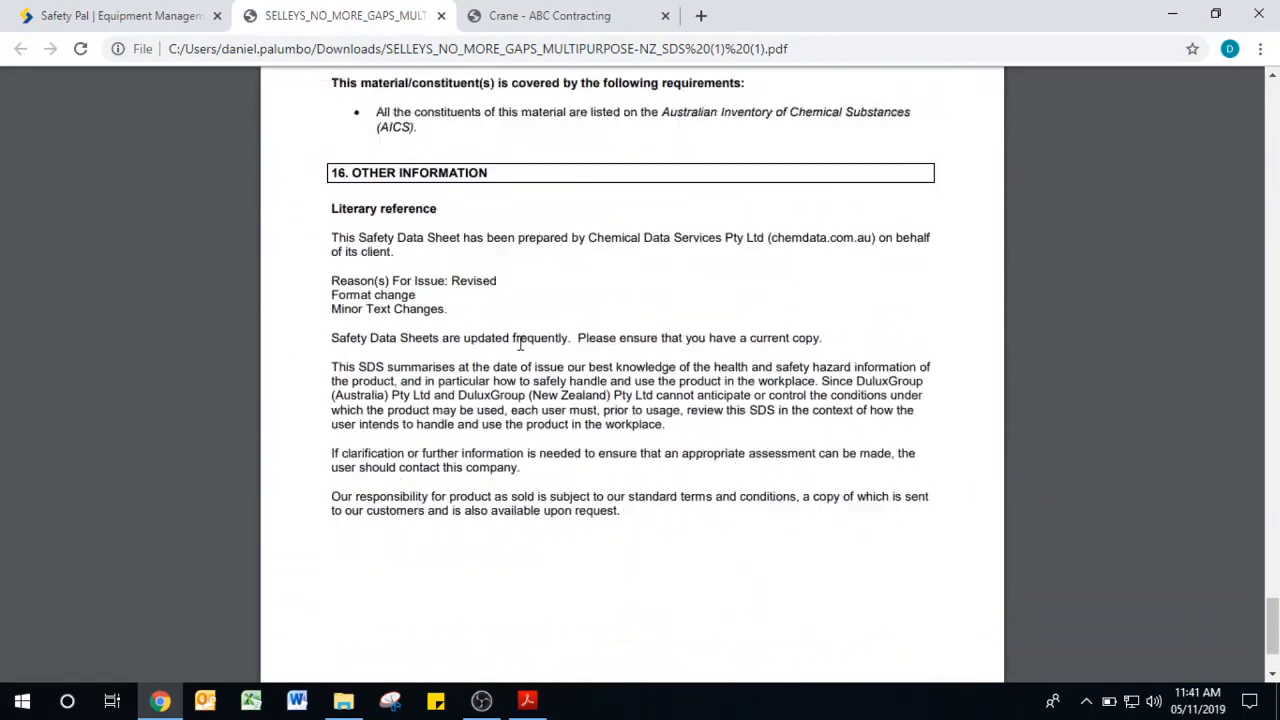
pyautogui.scroll(4, 520, 343)
pyautogui.scroll(4, 520, 343)
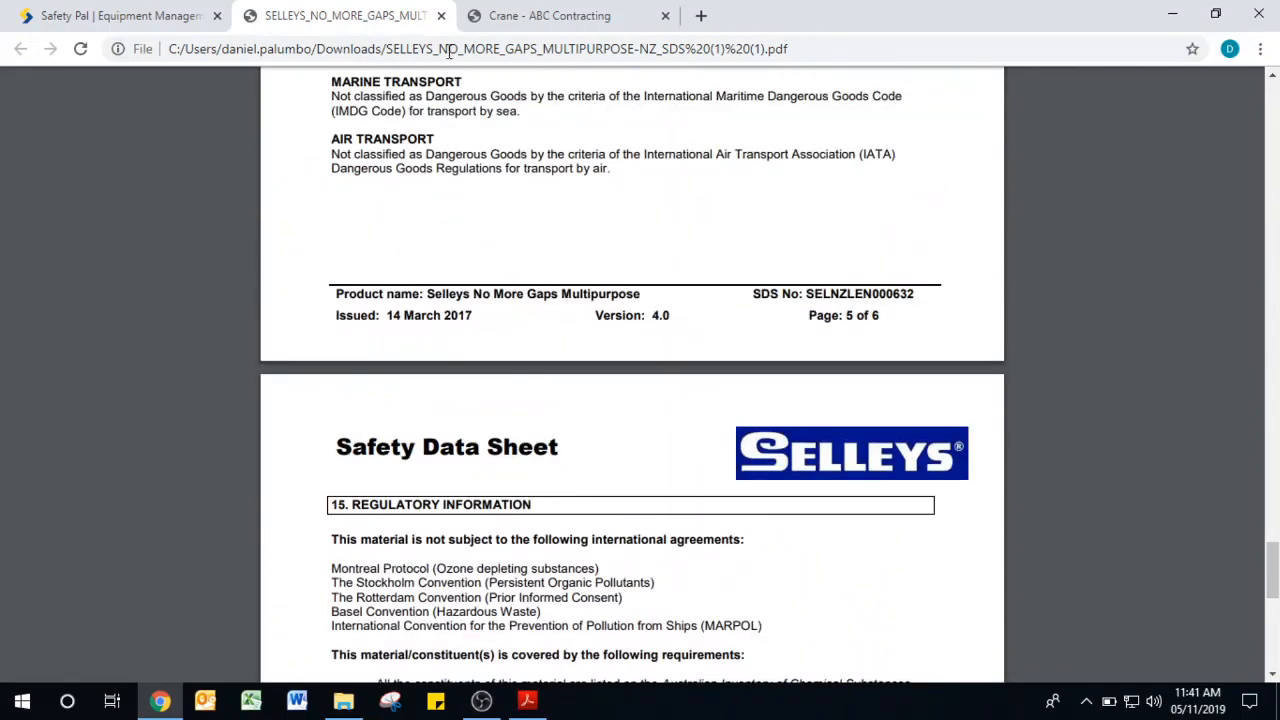
pyautogui.click(441, 15)
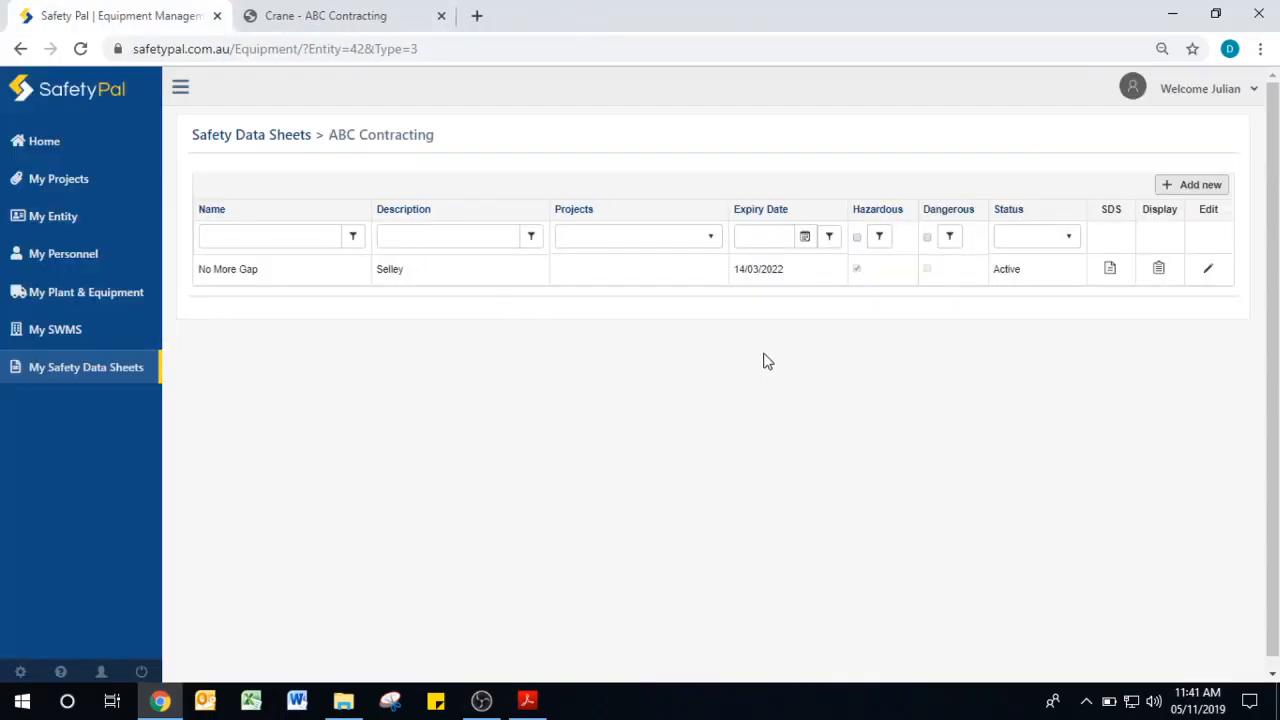
# Display the No More Gap entry's profile to review its details, and return to the ABC Contracting safety data sheets list
pyautogui.click(1159, 269)
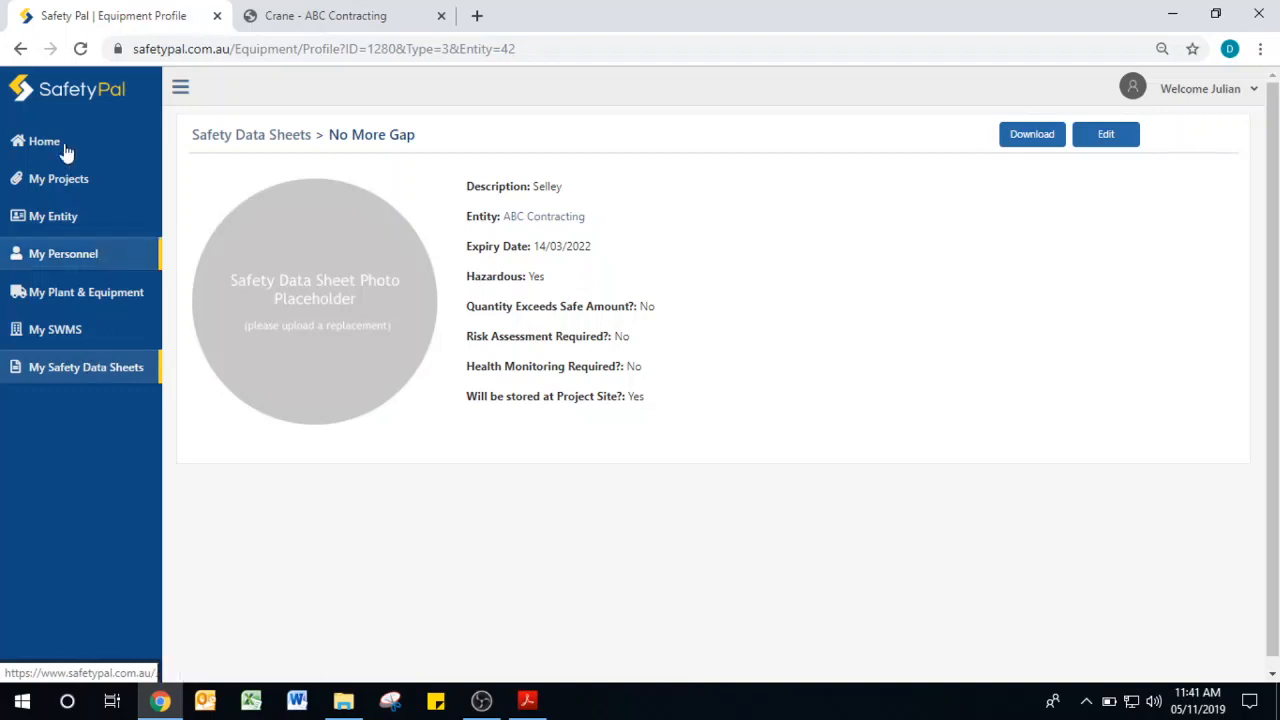
pyautogui.click(21, 48)
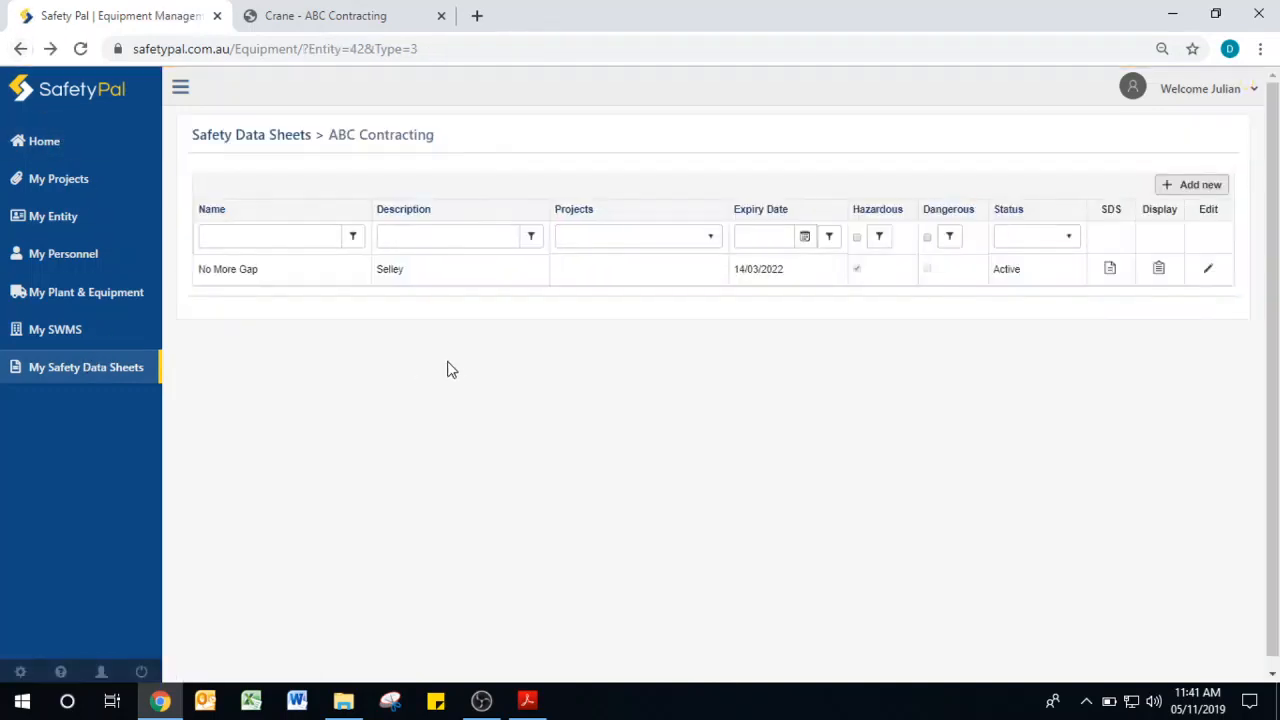